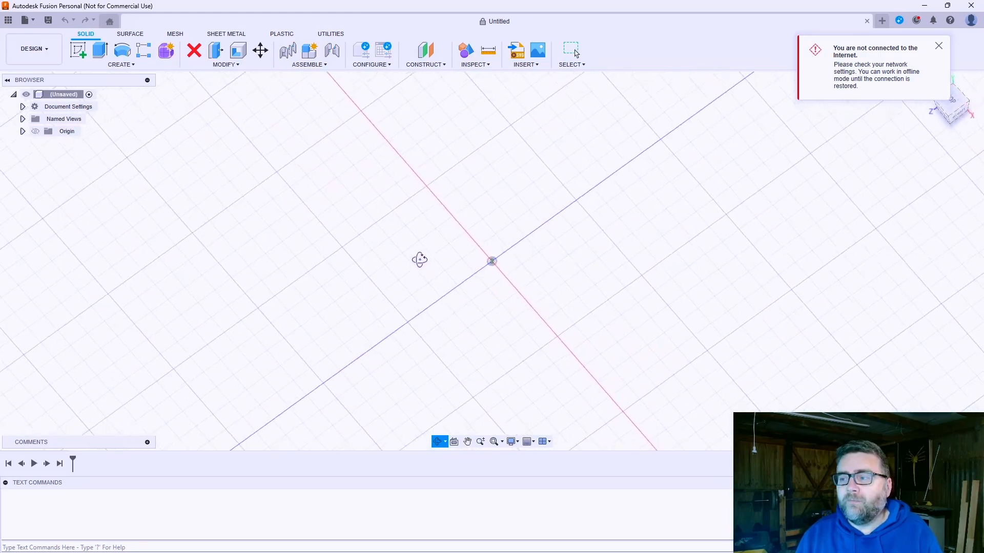
Create a 40 mm diameter sphere as a new body centred on the origin, and dismiss the connection notification
{"action": "key", "text": "Escape"}
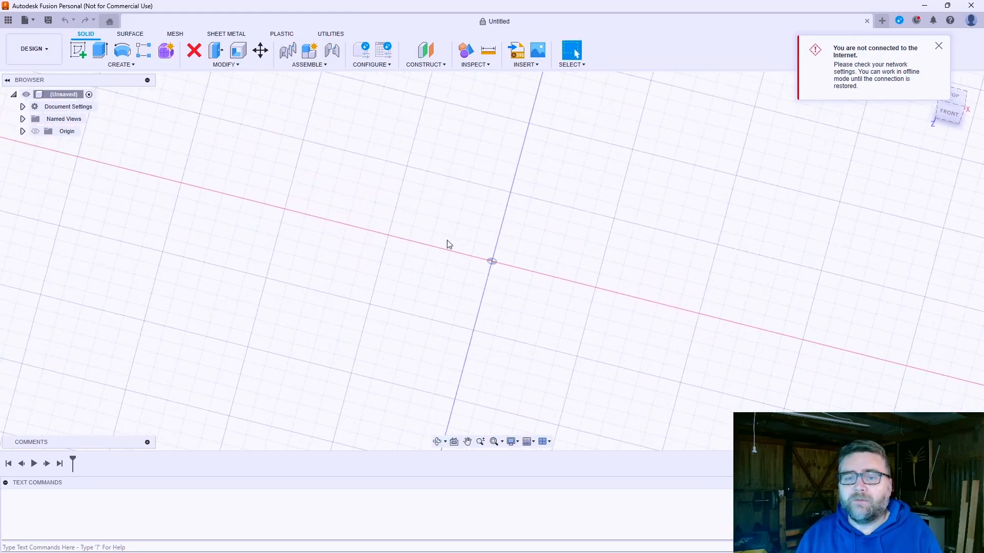
{"action": "left_click", "coordinate": [124, 65]}
{"action": "left_click", "coordinate": [88, 231]}
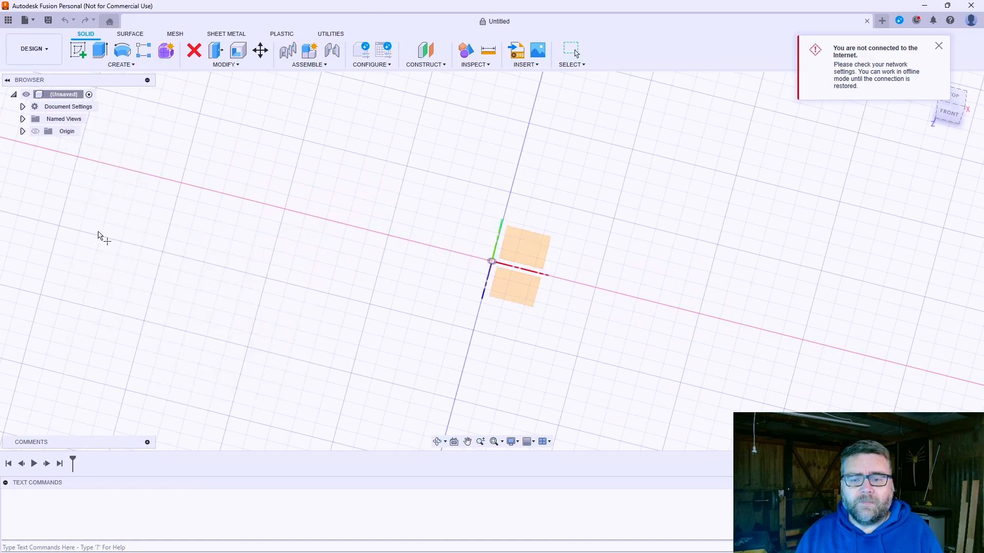
{"action": "left_click", "coordinate": [500, 277]}
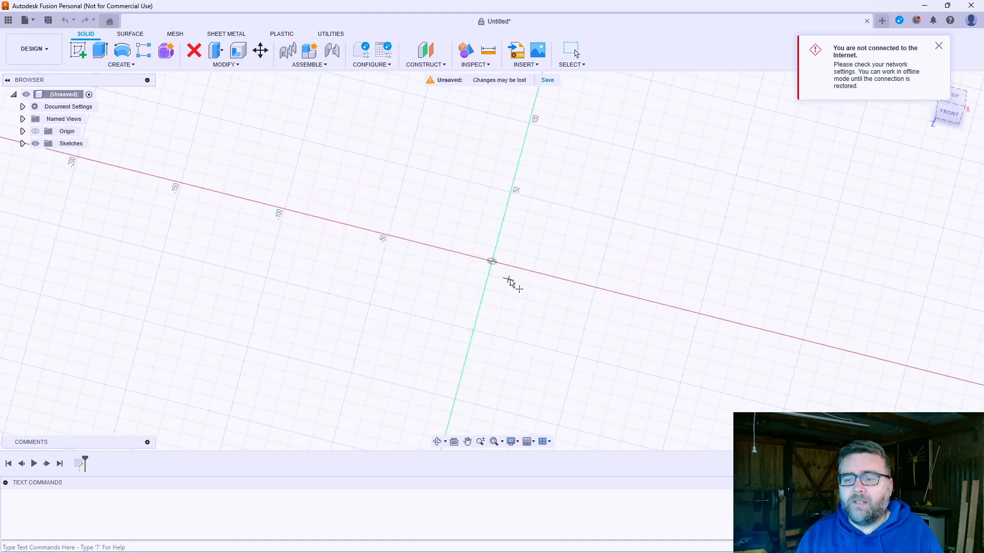
{"action": "left_click", "coordinate": [493, 262]}
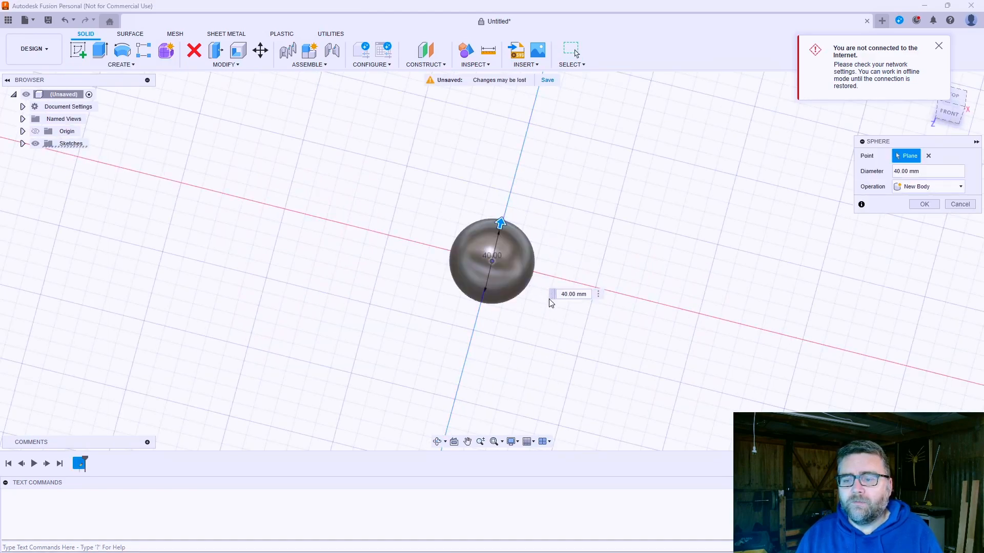
{"action": "left_click", "coordinate": [923, 204]}
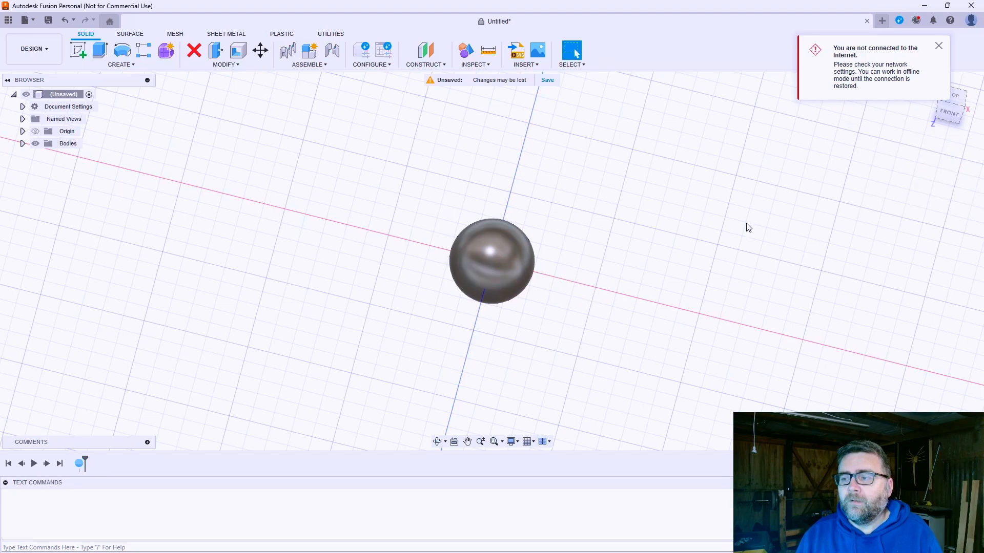
{"action": "left_click", "coordinate": [940, 47]}
Delete the sphere body at the origin
{"action": "middle_click_drag", "start_coordinate": [661, 270], "coordinate": [648, 341], "text": "shift"}
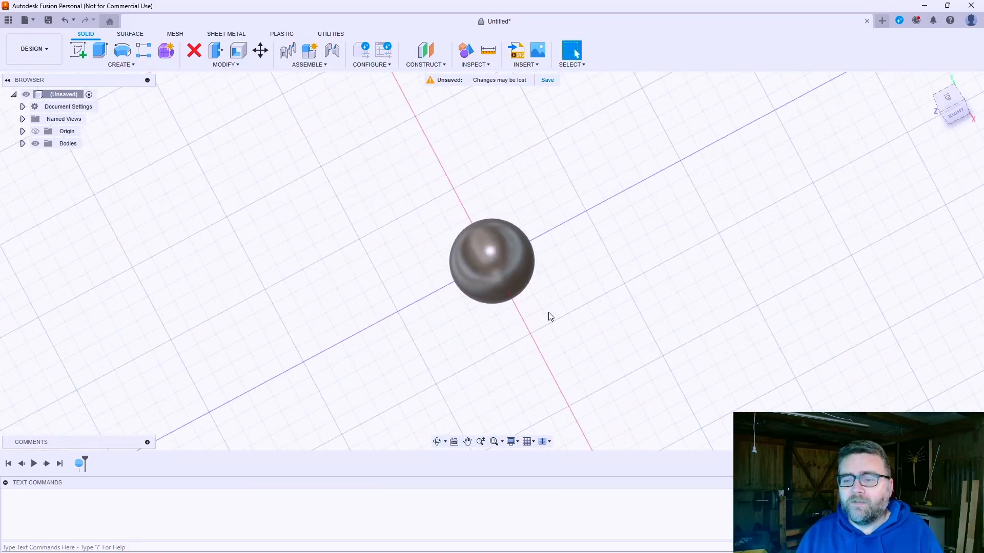
{"action": "mouse_move", "coordinate": [551, 316]}
{"action": "middle_mouse_down", "text": "shift"}
{"action": "mouse_move", "coordinate": [529, 293]}
{"action": "mouse_move", "coordinate": [540, 306]}
{"action": "mouse_move", "coordinate": [533, 311]}
{"action": "middle_mouse_up", "text": "shift"}
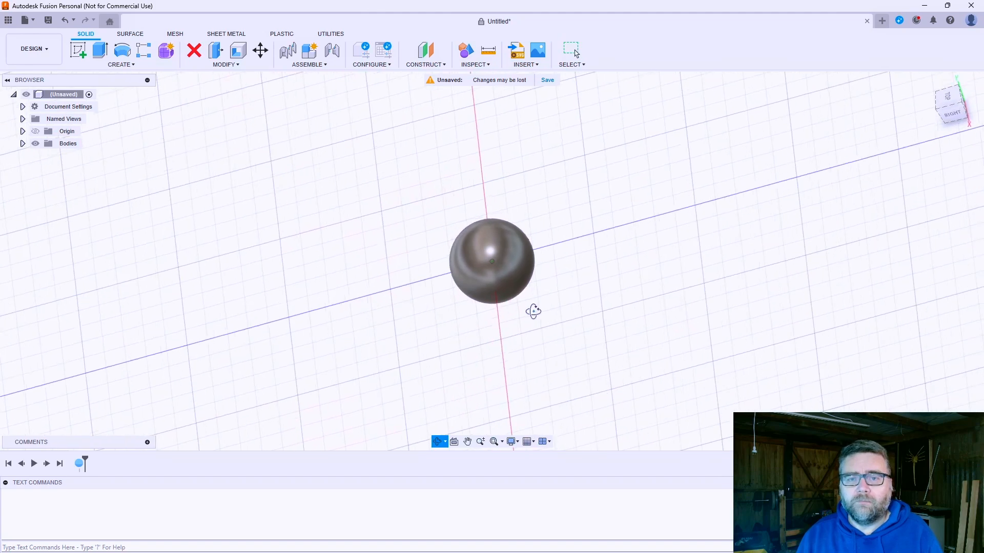
{"action": "left_click", "coordinate": [482, 258]}
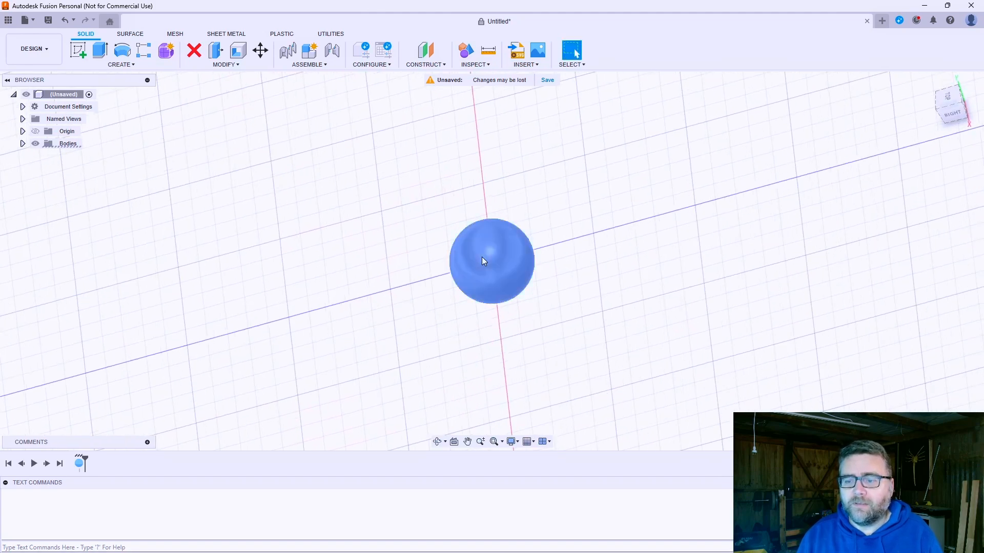
{"action": "key", "text": "Delete"}
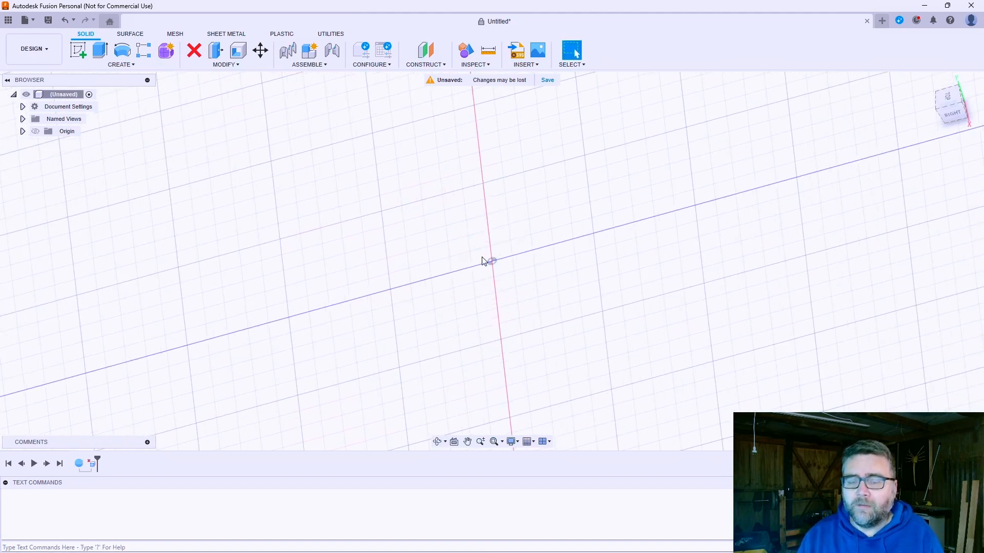
Sketch a text frame on the horizontal plane containing the first name in Brush Script MT, 10 mm high
{"action": "left_click", "coordinate": [78, 52]}
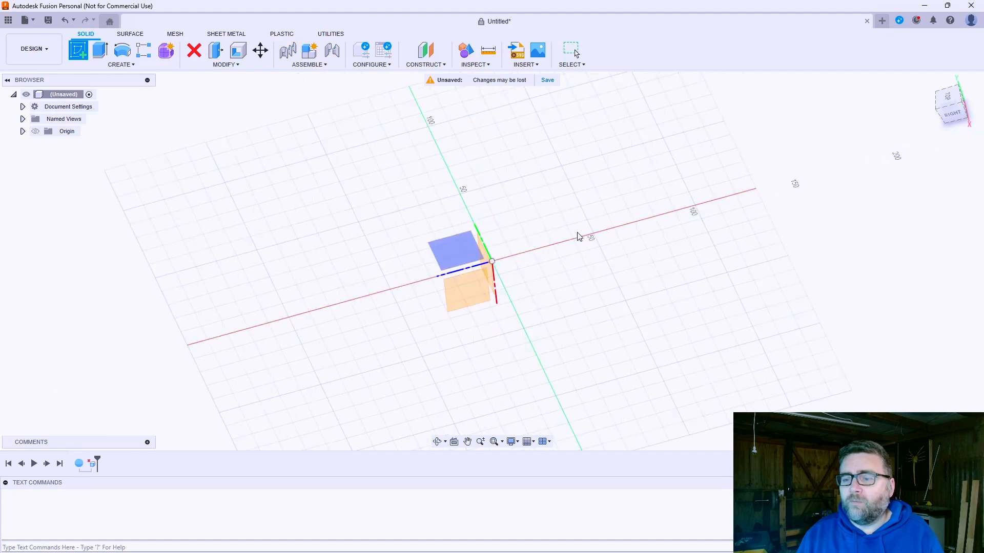
{"action": "left_click", "coordinate": [466, 294]}
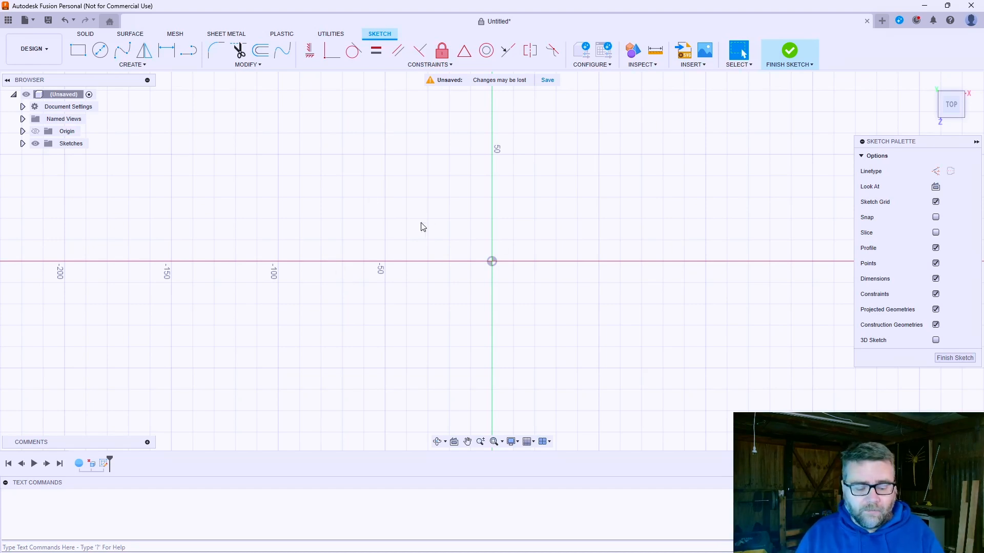
{"action": "key", "text": "s"}
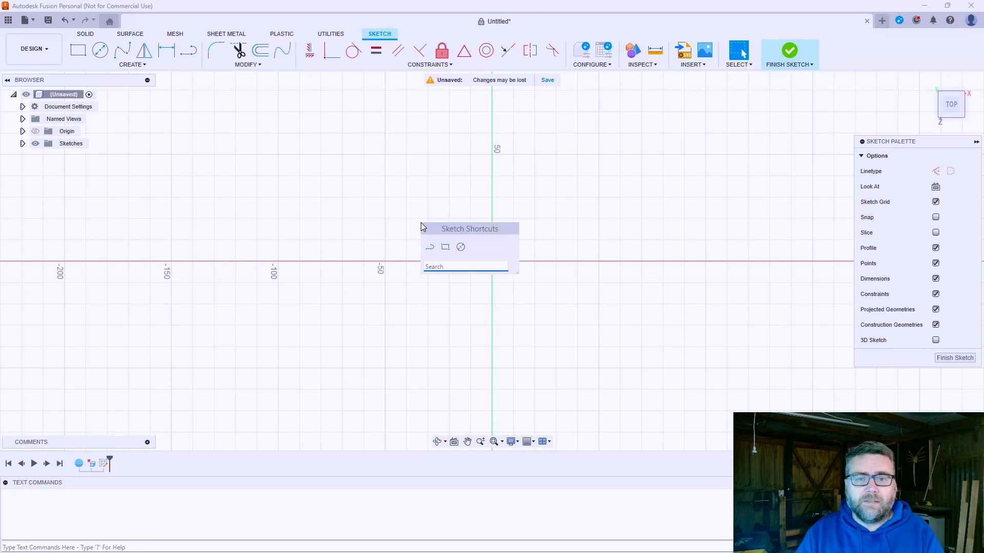
{"action": "type", "text": "test"}
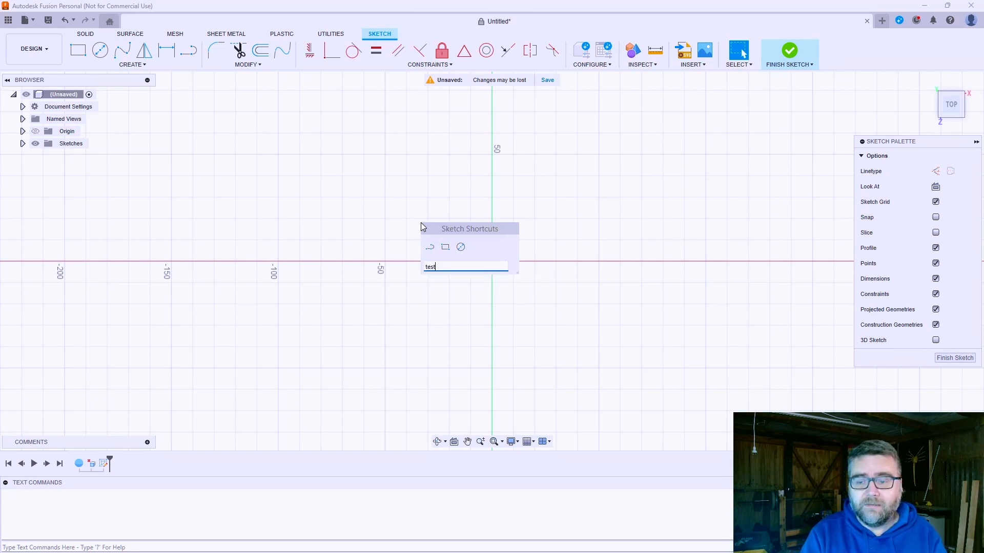
{"action": "key", "text": "BackSpace"}
{"action": "key", "text": "BackSpace"}
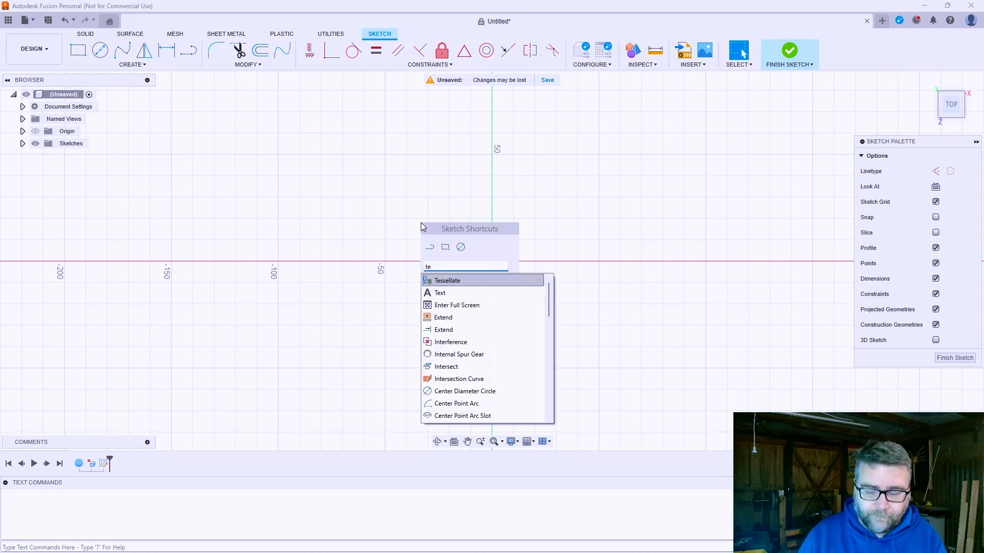
{"action": "left_click", "coordinate": [443, 293]}
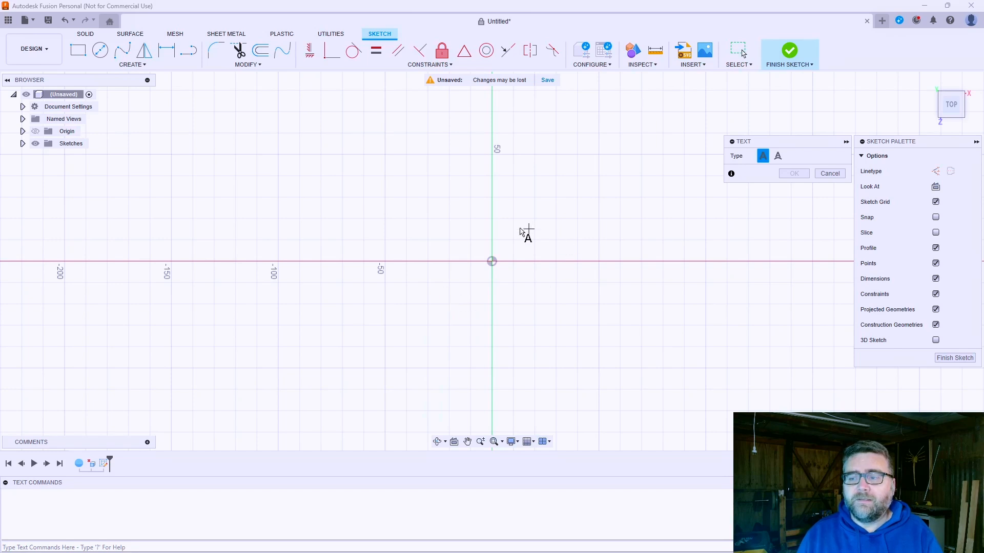
{"action": "left_click", "coordinate": [256, 133]}
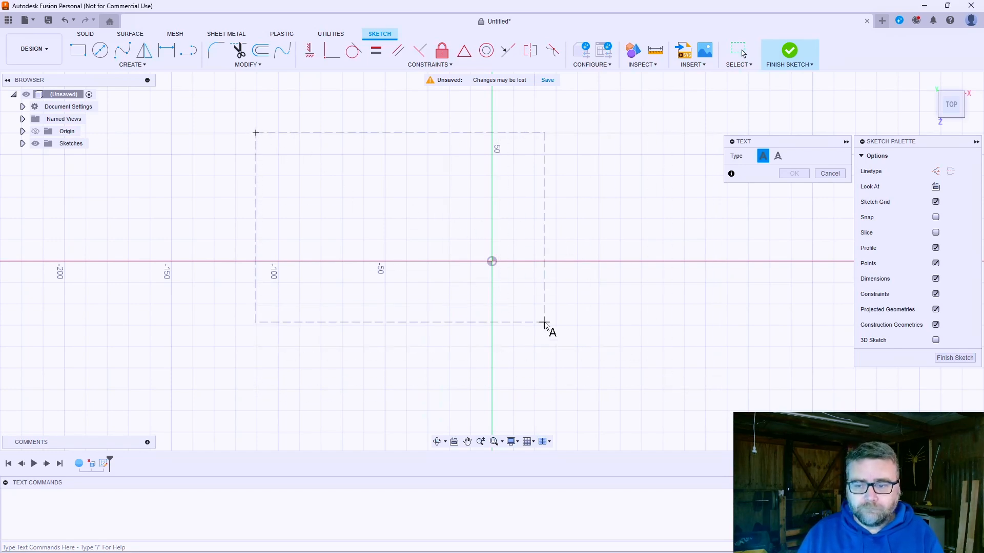
{"action": "left_click", "coordinate": [628, 342]}
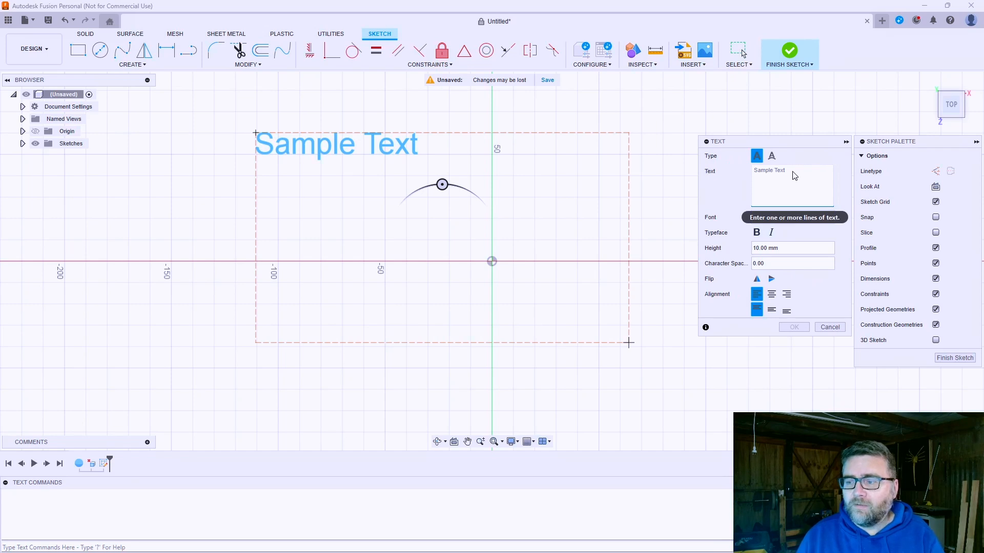
{"action": "type", "text": "Cade"}
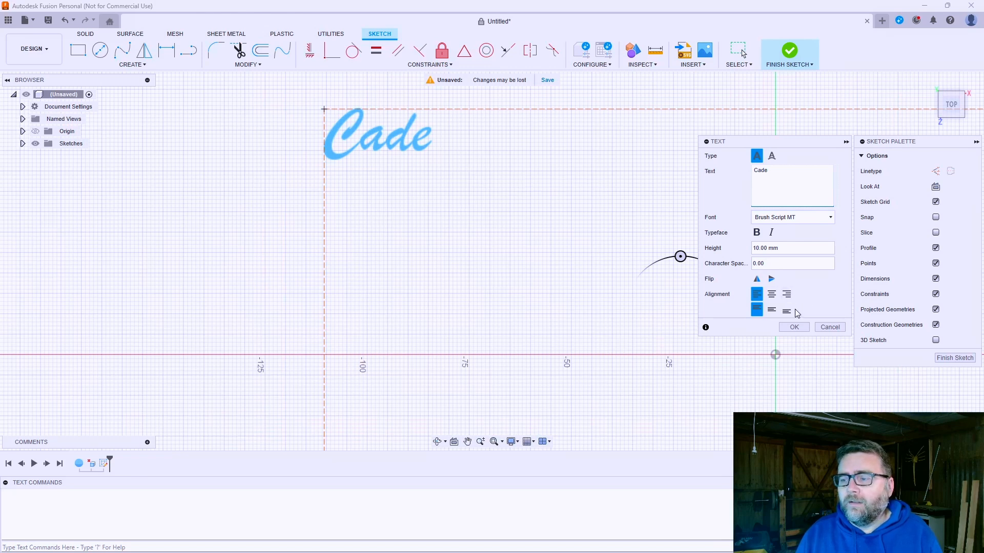
{"action": "left_click", "coordinate": [789, 328]}
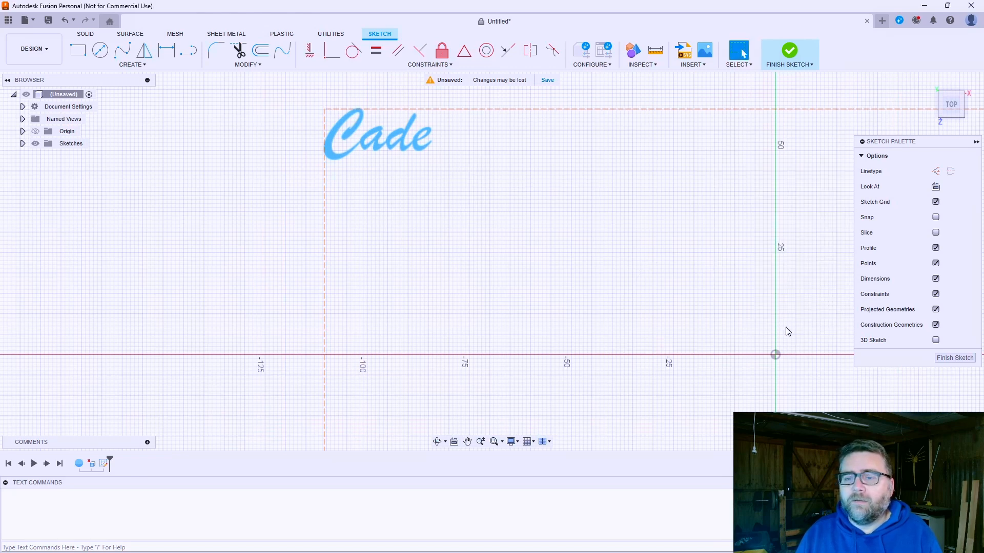
Explode the script name text into editable sketch curves
{"action": "left_click", "coordinate": [366, 147]}
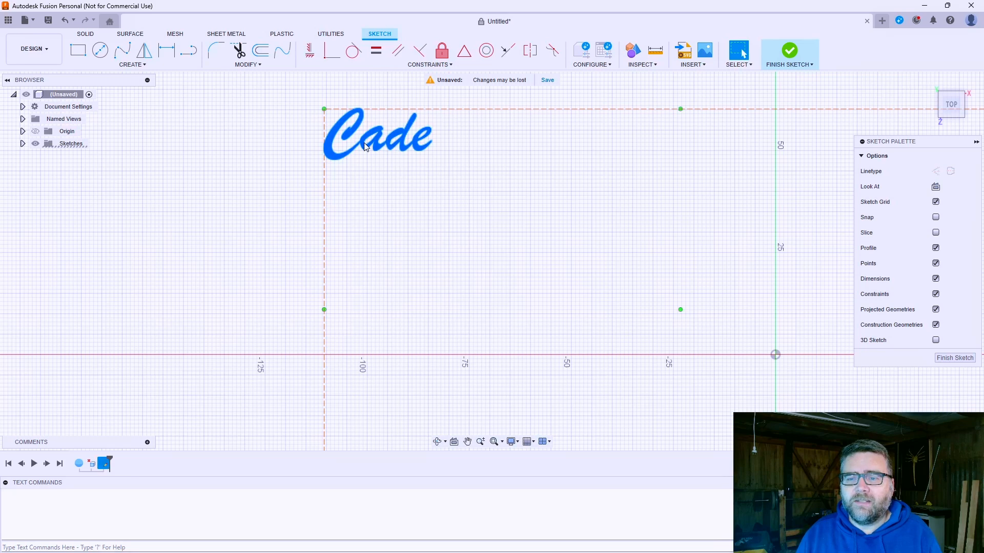
{"action": "right_click", "coordinate": [385, 148]}
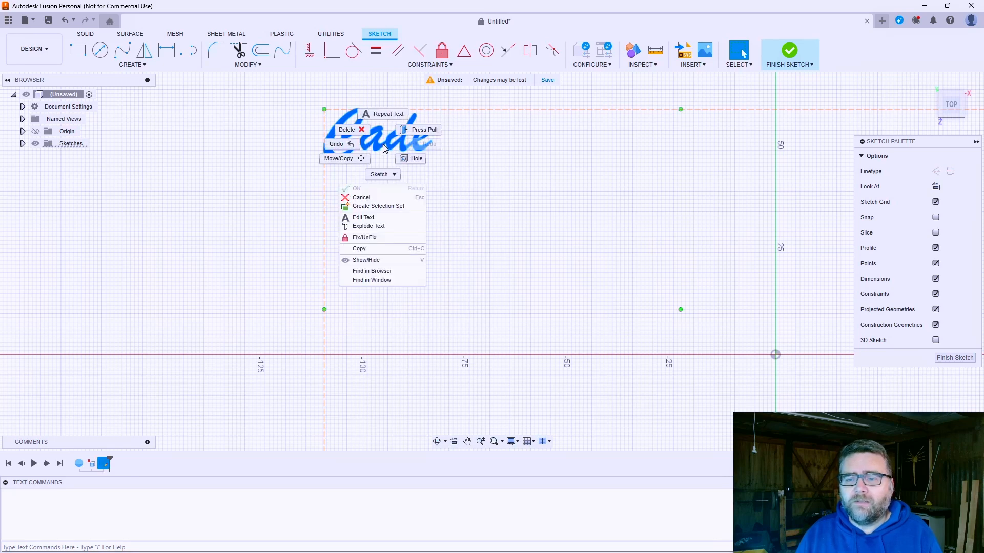
{"action": "left_click", "coordinate": [368, 227]}
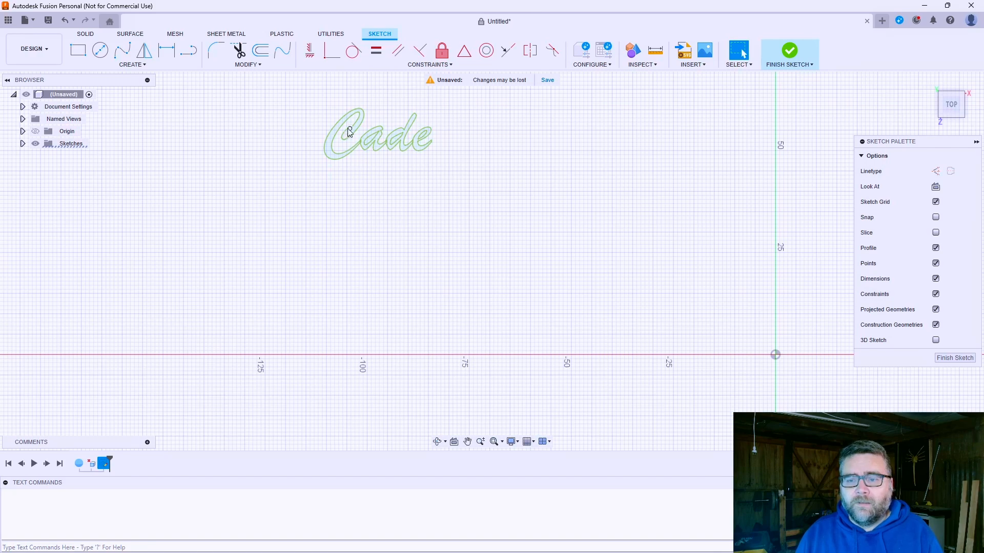
Extrude all letter profiles of the exploded name 4.75 mm to one side as new bodies
{"action": "scroll", "coordinate": [367, 162], "scroll_direction": "up", "scroll_amount": 5}
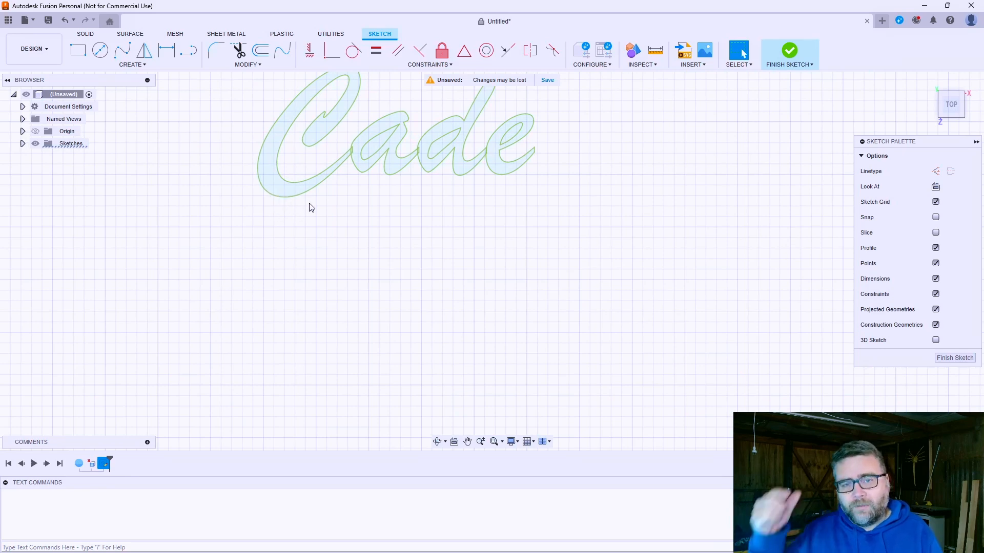
{"action": "left_click", "coordinate": [278, 186]}
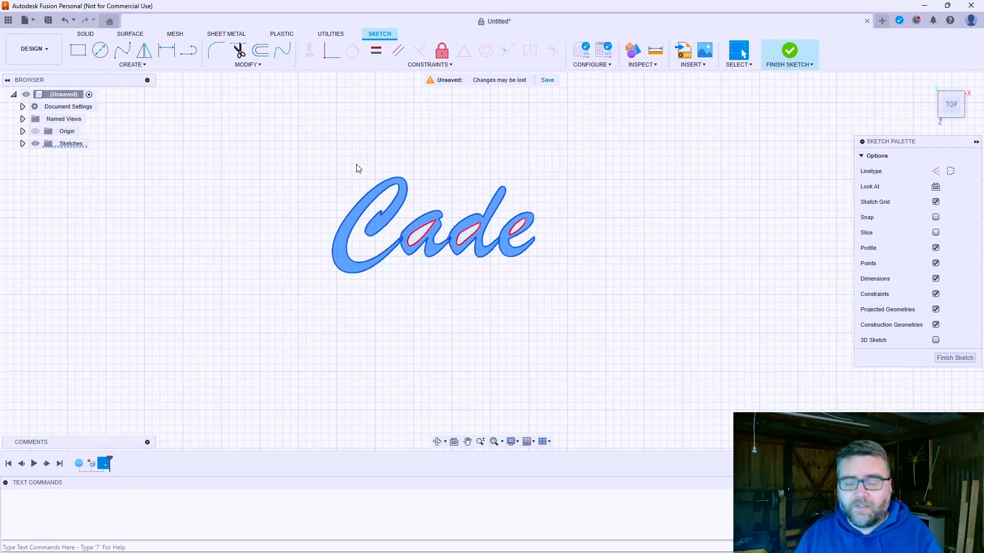
{"action": "key", "text": "e"}
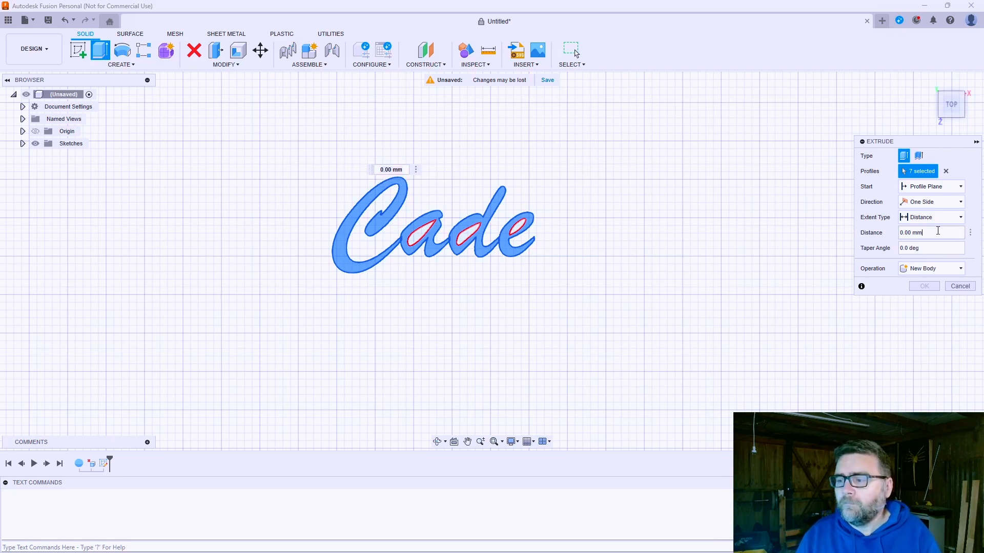
{"action": "left_click", "coordinate": [918, 233]}
{"action": "type", "text": "100 mm"}
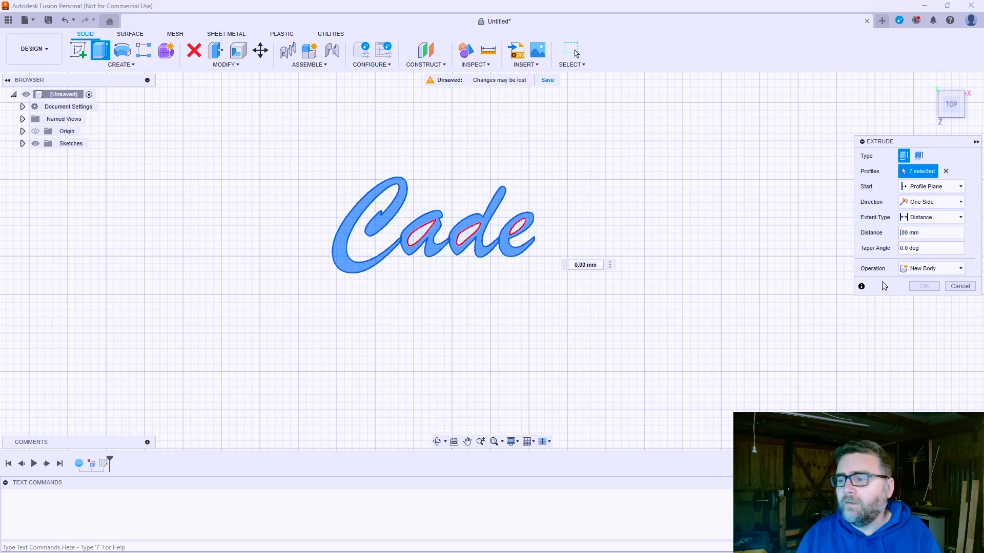
{"action": "left_click_drag", "start_coordinate": [921, 239], "coordinate": [881, 235]}
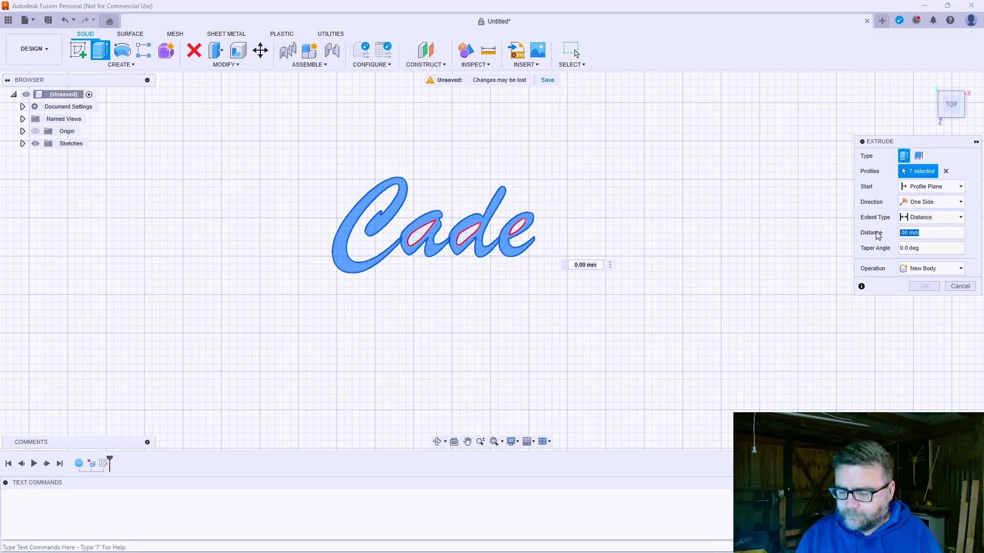
{"action": "type", "text": "4.75"}
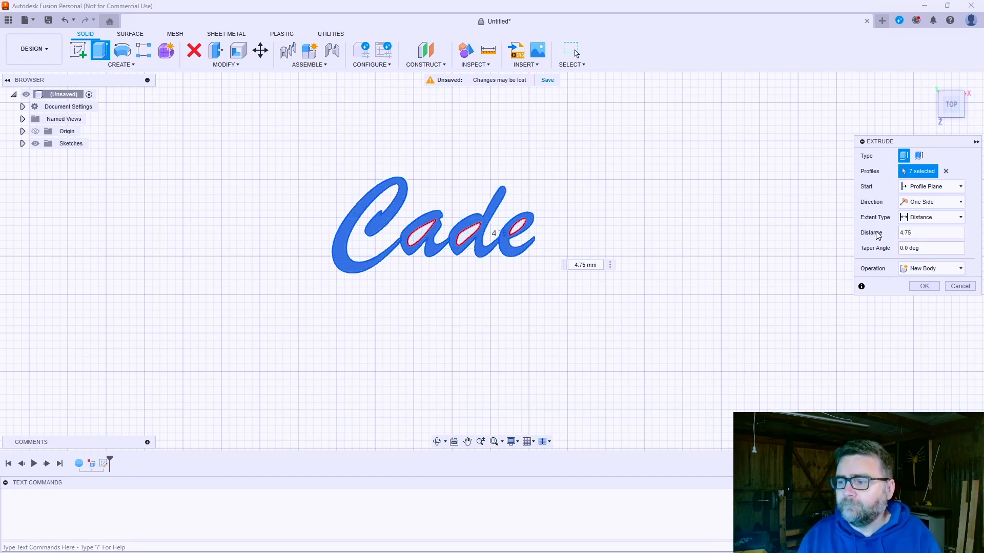
{"action": "key", "text": "Return"}
Inspect the extruded name and measure the capital letter from its lowest point to its uppermost point
{"action": "middle_click_drag", "start_coordinate": [391, 246], "coordinate": [320, 221], "text": "shift"}
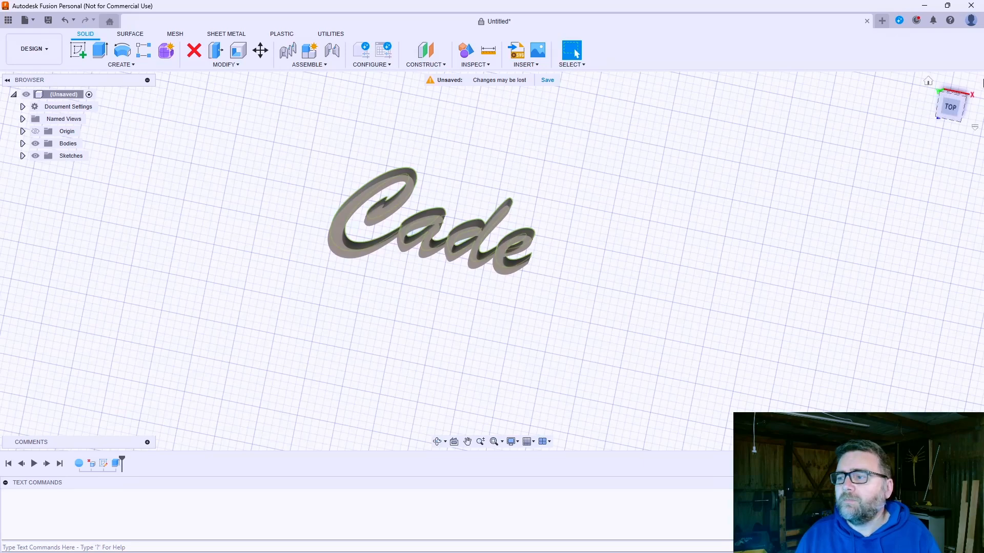
{"action": "left_click", "coordinate": [950, 107]}
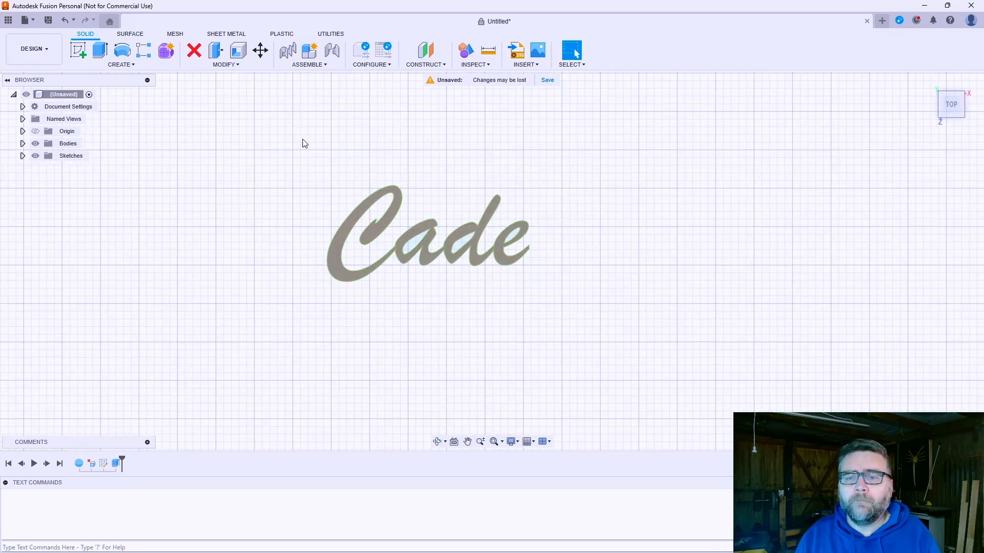
{"action": "left_click", "coordinate": [488, 51]}
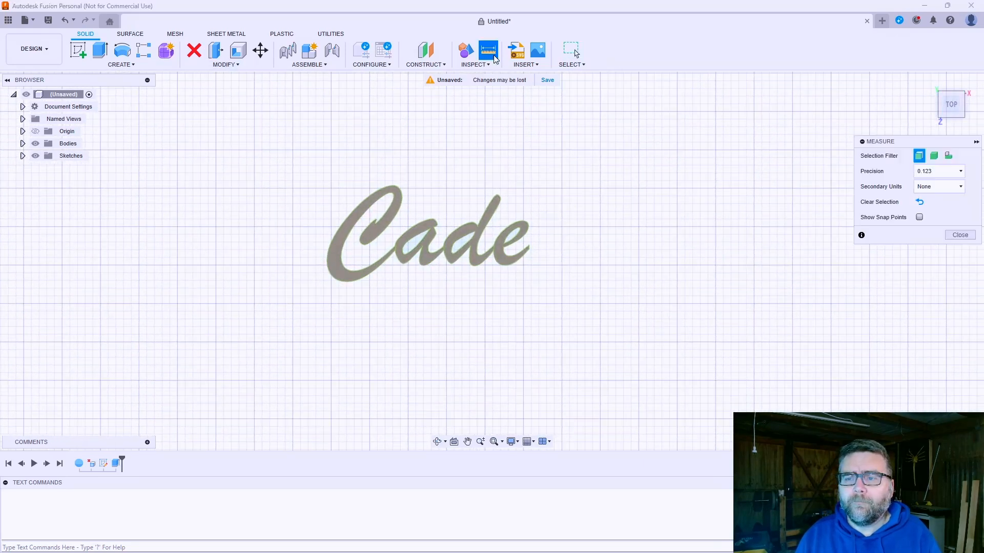
{"action": "left_click", "coordinate": [348, 282]}
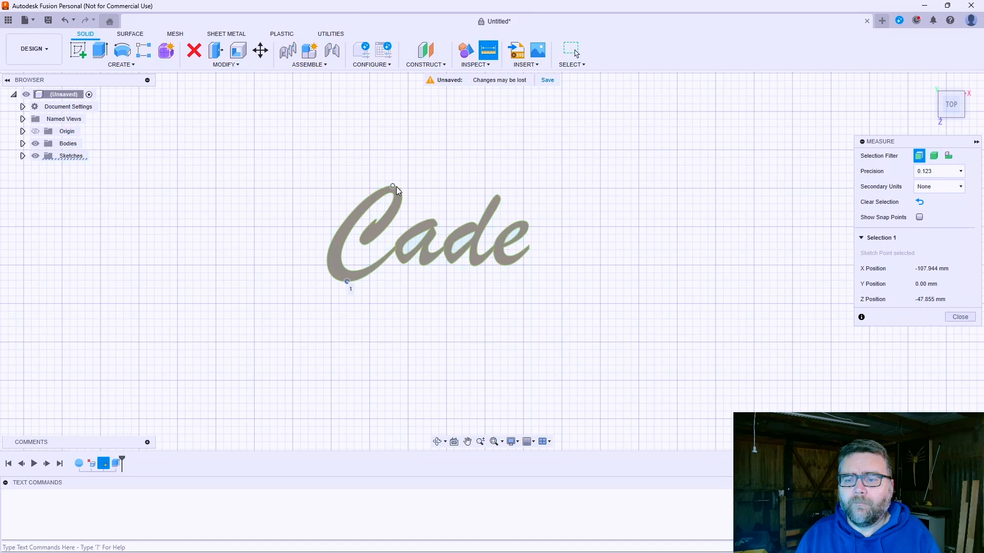
{"action": "left_click", "coordinate": [396, 186]}
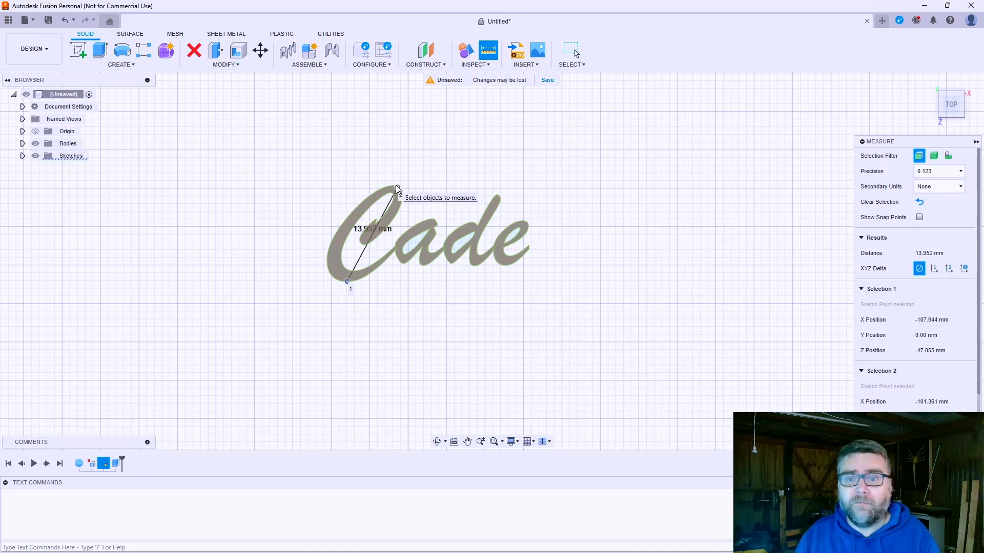
{"action": "left_click", "coordinate": [576, 53]}
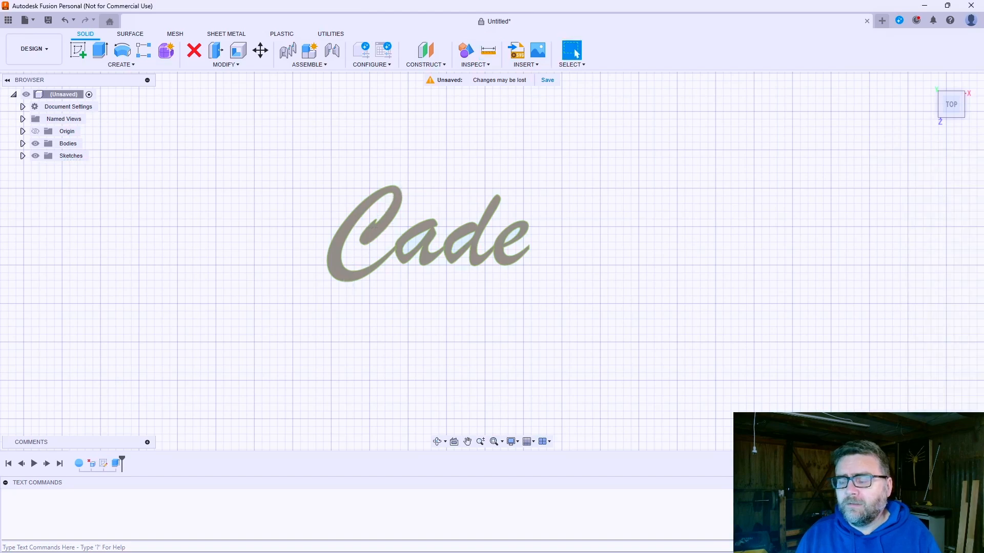
{"action": "middle_click_drag", "start_coordinate": [343, 232], "coordinate": [443, 198], "text": "shift"}
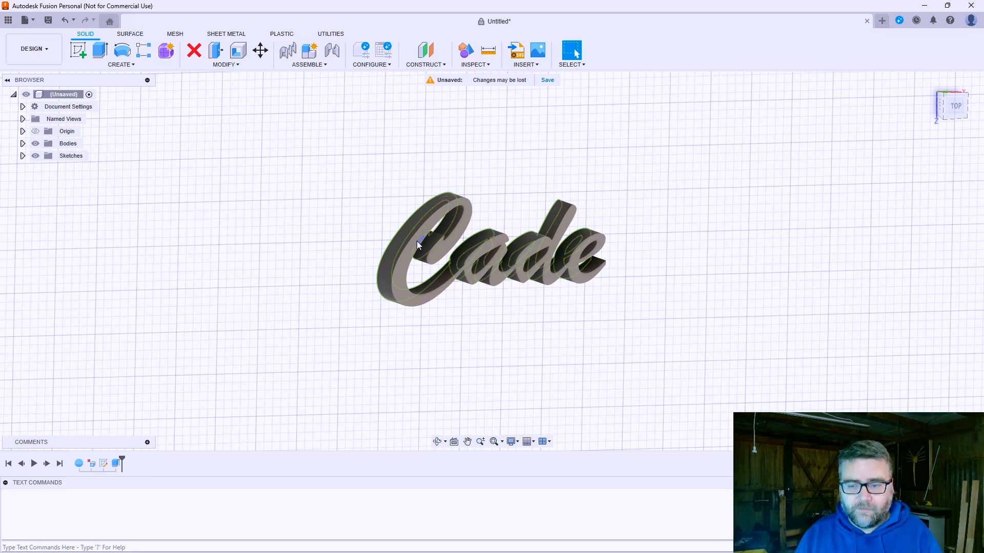
Set up a non-uniform Scale of the extruded name body with a Y scale of 1
{"action": "left_click", "coordinate": [23, 144]}
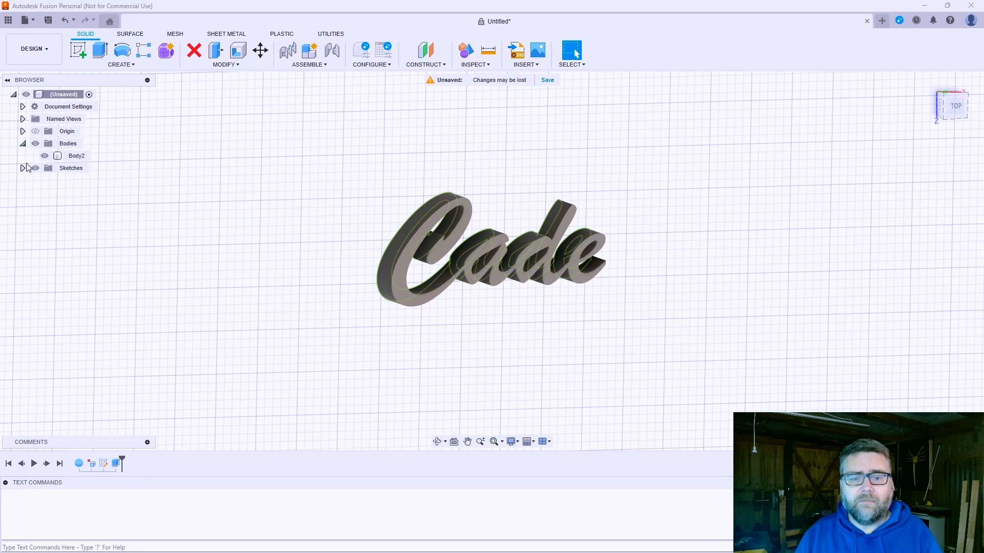
{"action": "left_click", "coordinate": [74, 156]}
{"action": "type", "text": "s"}
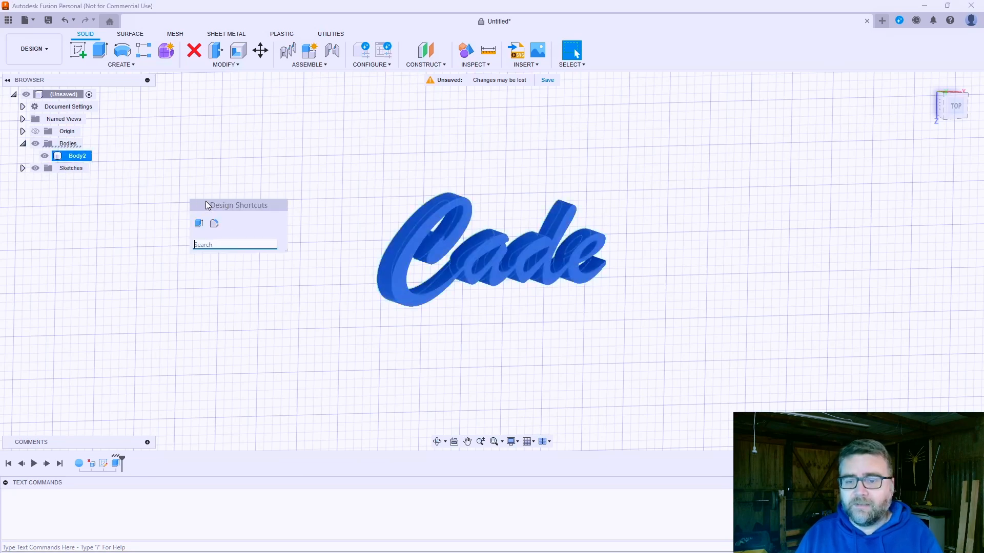
{"action": "type", "text": "s"}
{"action": "left_click", "coordinate": [224, 259]}
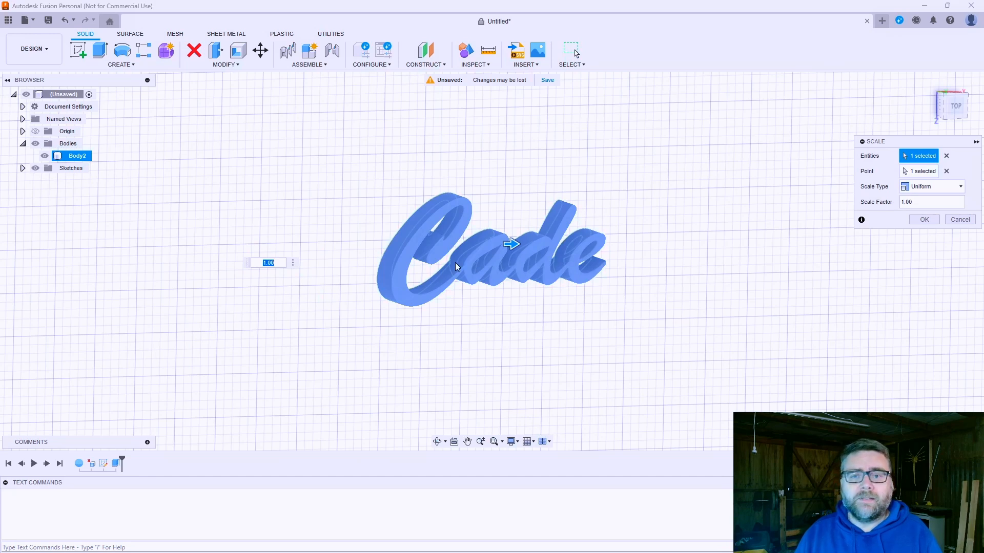
{"action": "left_click", "coordinate": [958, 186]}
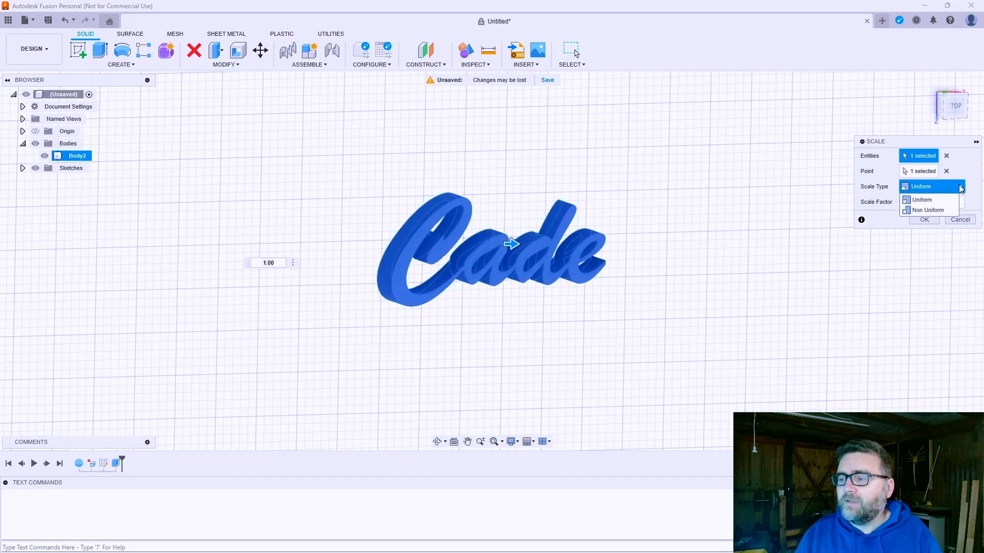
{"action": "left_click", "coordinate": [927, 211]}
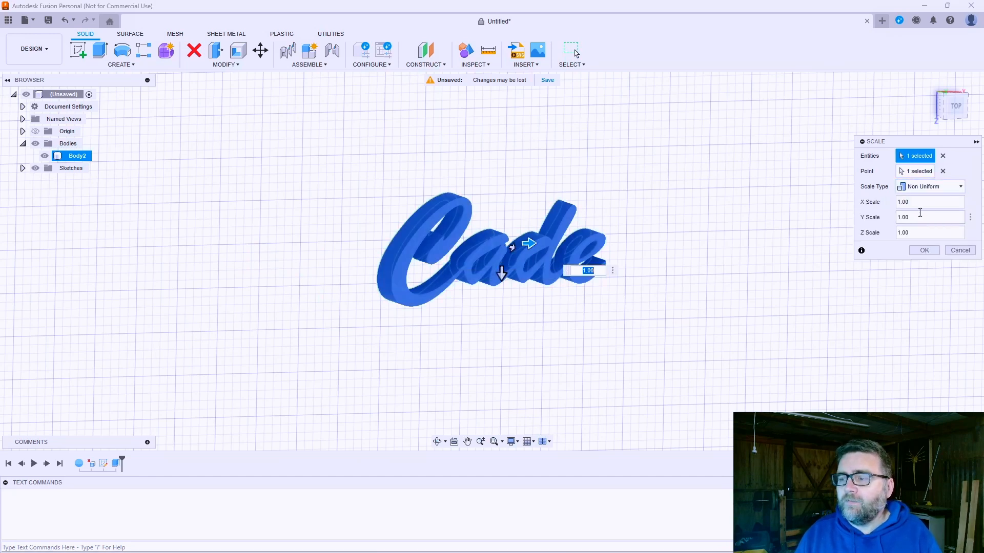
{"action": "left_click", "coordinate": [911, 218]}
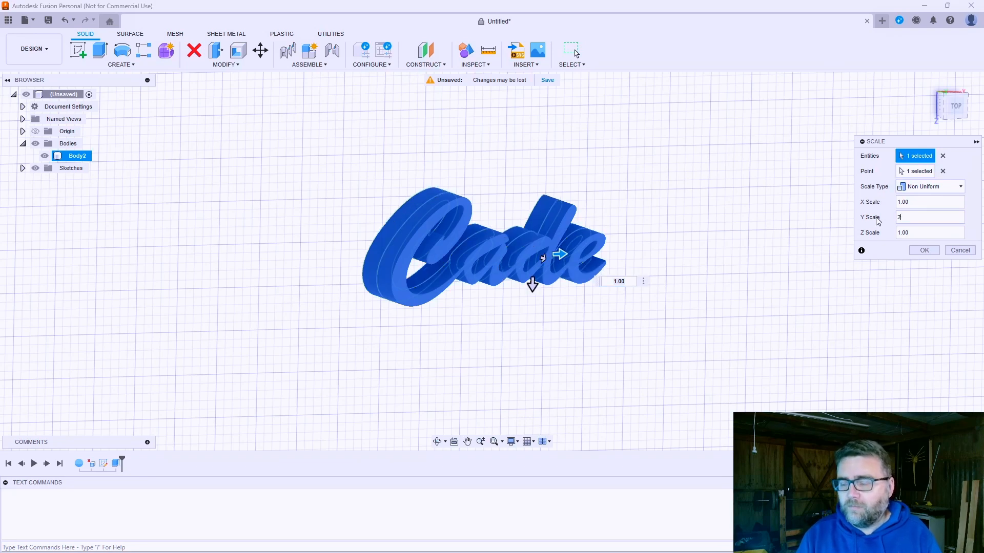
{"action": "type", "text": "1"}
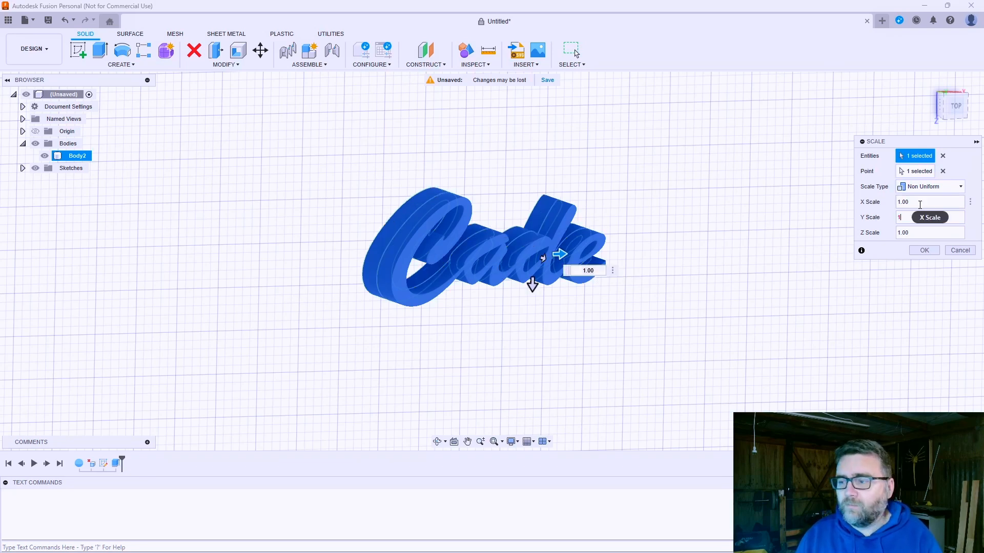
Enlarge the name body with an X scale of 3 and a matching Z scale
{"action": "type", "text": "2"}
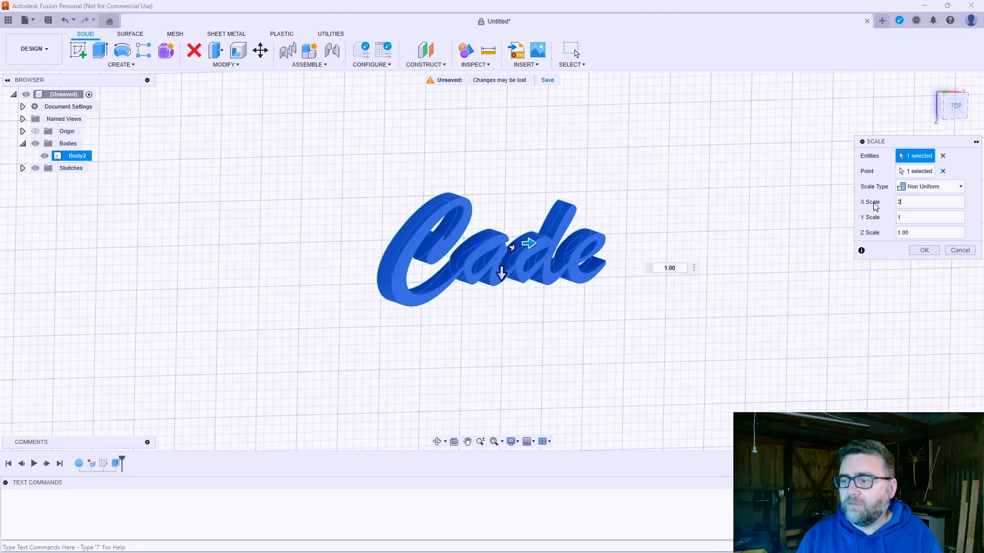
{"action": "left_click_drag", "start_coordinate": [910, 233], "coordinate": [869, 234]}
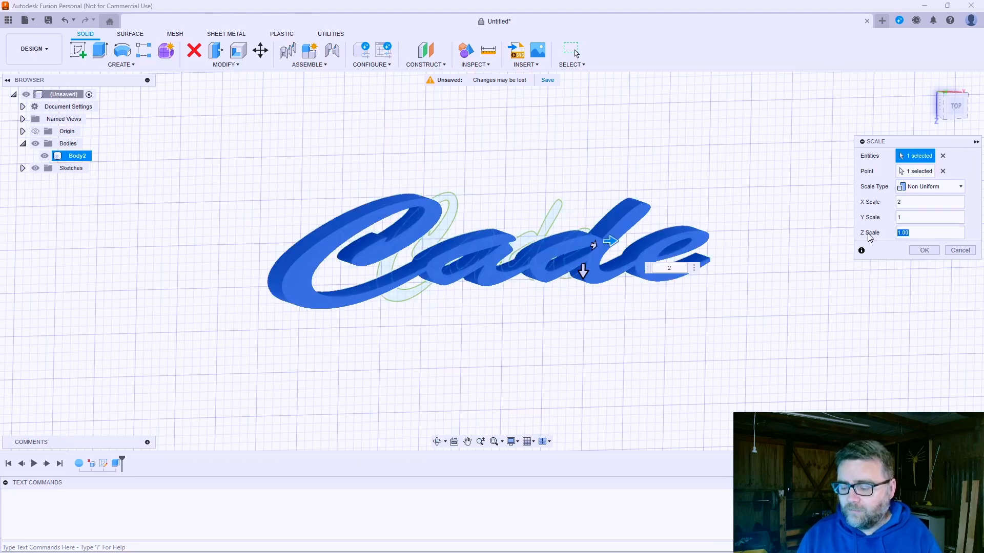
{"action": "type", "text": "2"}
{"action": "scroll", "coordinate": [512, 228], "scroll_direction": "down", "scroll_amount": 2}
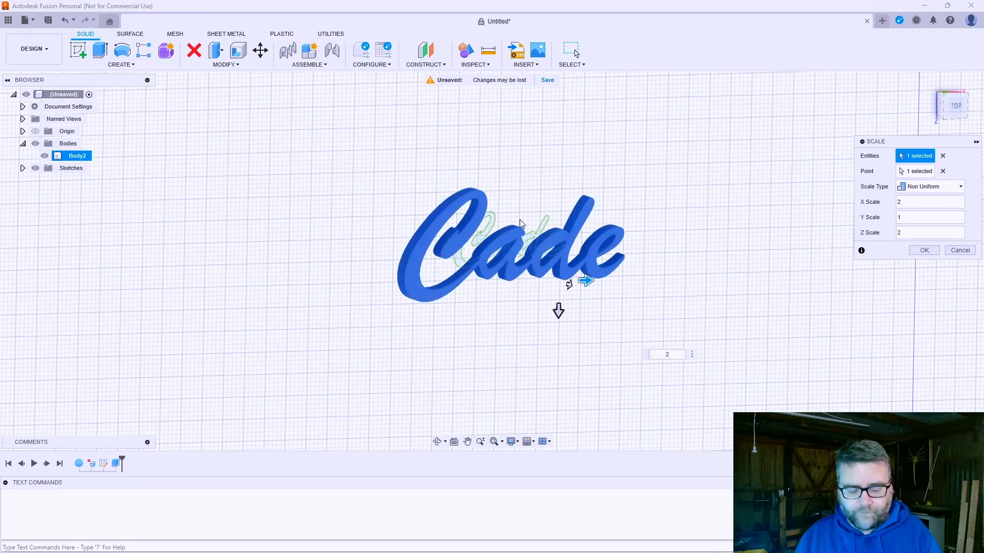
{"action": "mouse_move", "coordinate": [520, 219]}
{"action": "middle_mouse_down", "text": "shift"}
{"action": "mouse_move", "coordinate": [548, 194]}
{"action": "mouse_move", "coordinate": [563, 216]}
{"action": "mouse_move", "coordinate": [522, 220]}
{"action": "middle_mouse_up", "text": "shift"}
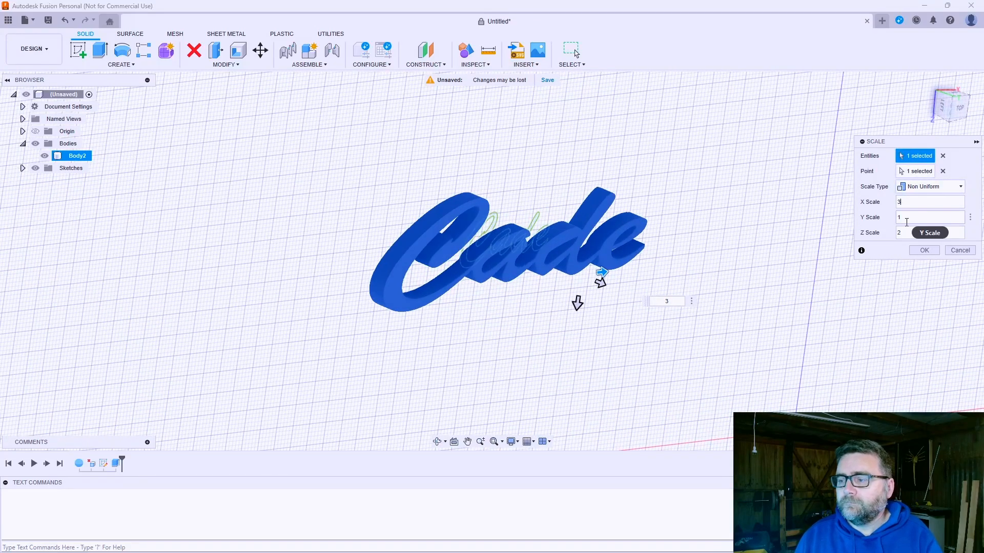
{"action": "left_click_drag", "start_coordinate": [907, 233], "coordinate": [875, 232]}
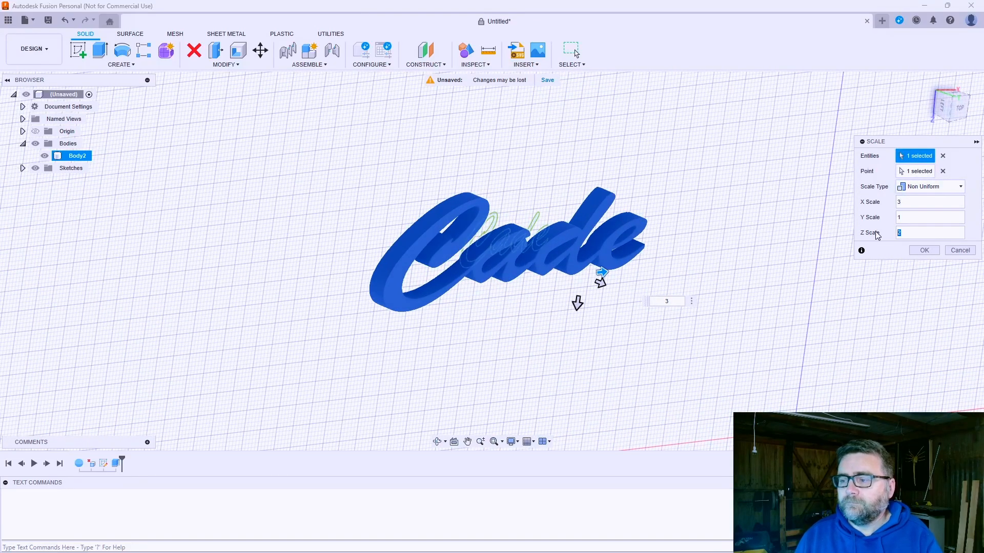
{"action": "left_click", "coordinate": [923, 250]}
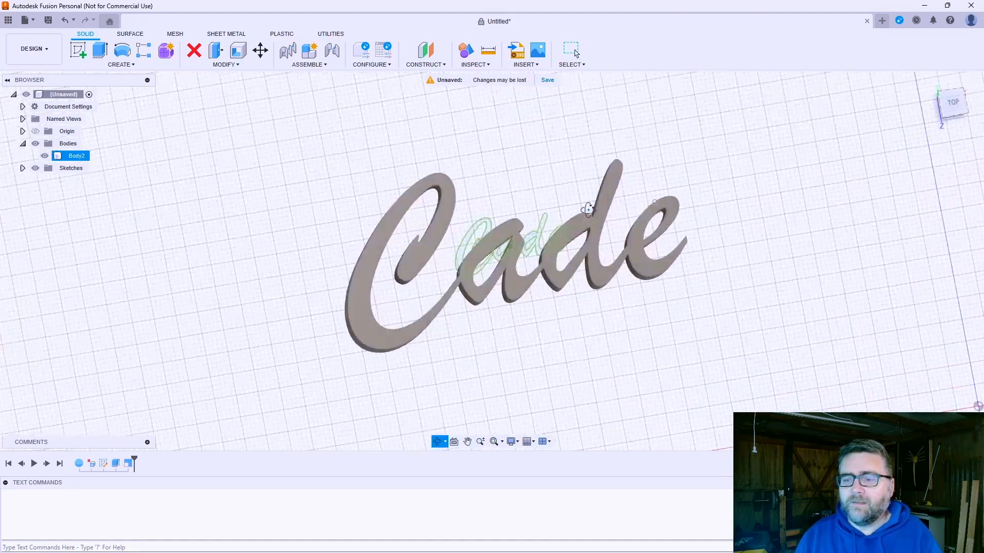
Measure the enlarged name from the outer edge of the last letter to the outermost point of the capital C
{"action": "key", "text": "Escape"}
{"action": "key", "text": "i"}
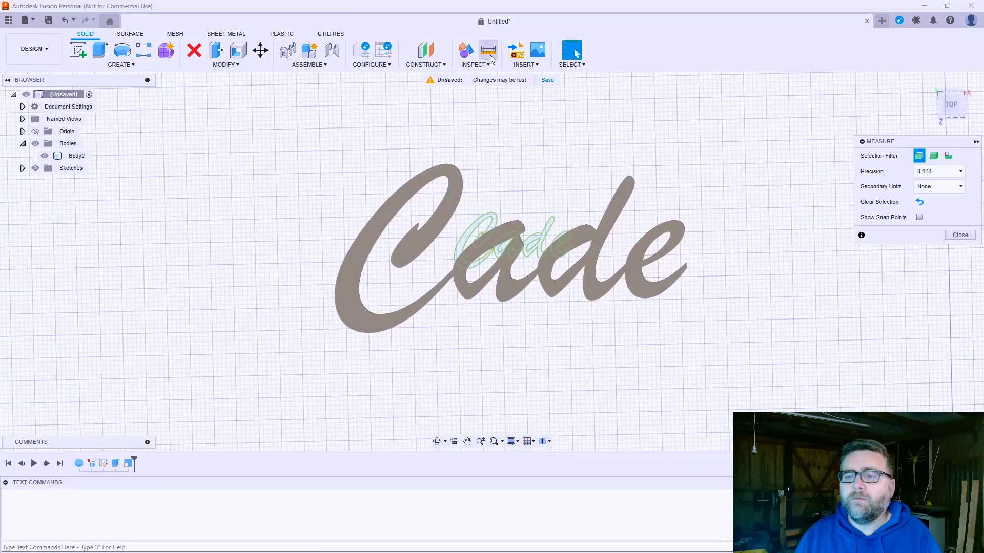
{"action": "left_click", "coordinate": [685, 229]}
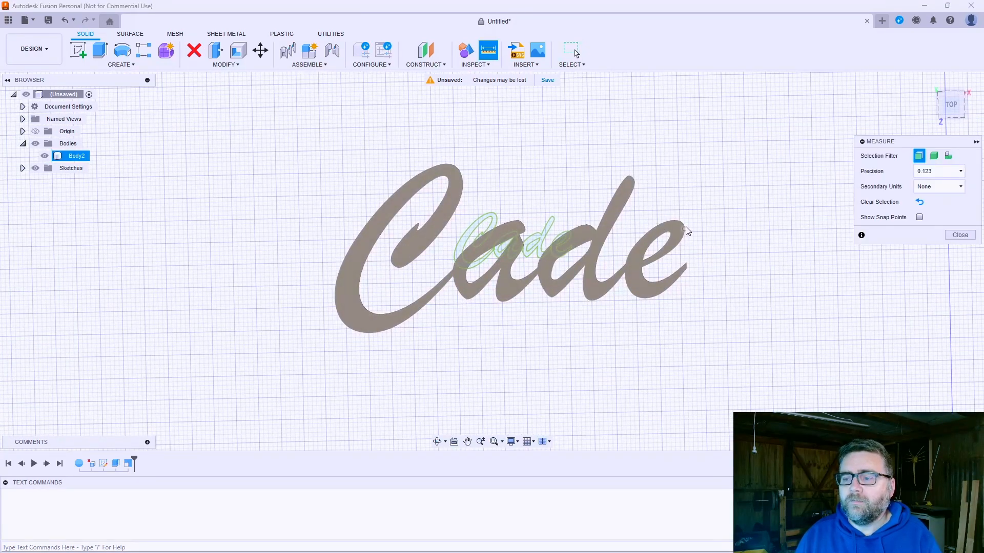
{"action": "left_click", "coordinate": [335, 296]}
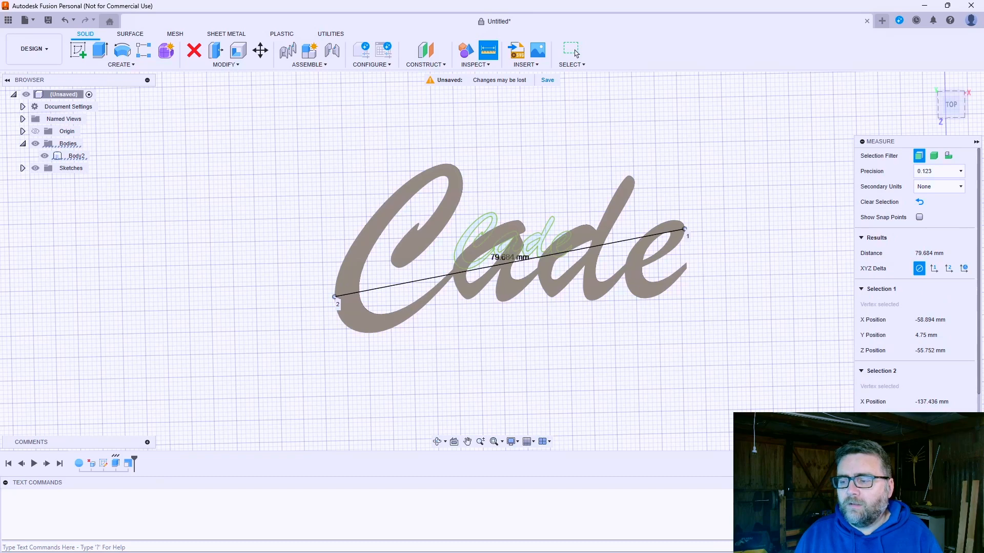
{"action": "left_click", "coordinate": [575, 50]}
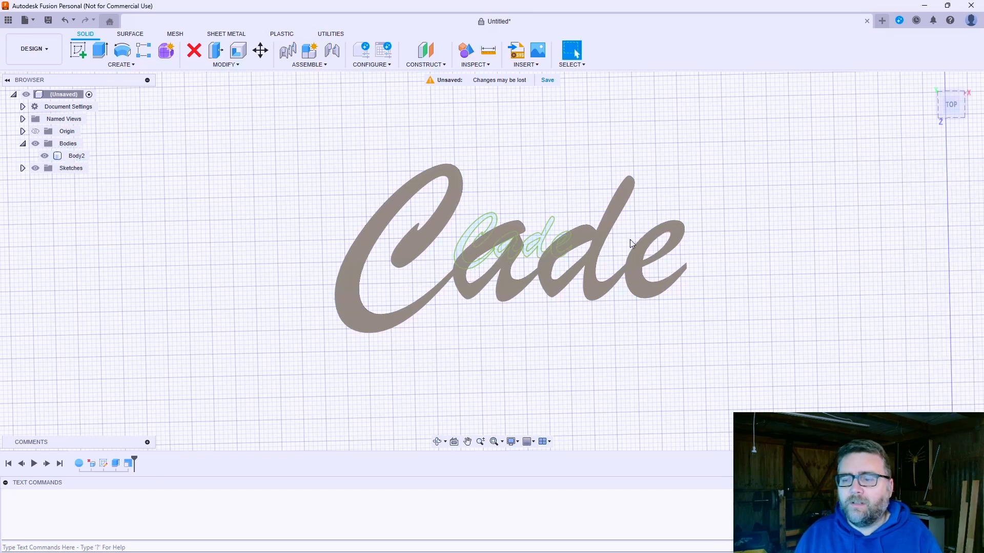
Create a box 5 mm long and about 7.9 mm wide as a stem extending from the lowest point of the capital C
{"action": "left_click", "coordinate": [950, 105]}
{"action": "left_click", "coordinate": [398, 318]}
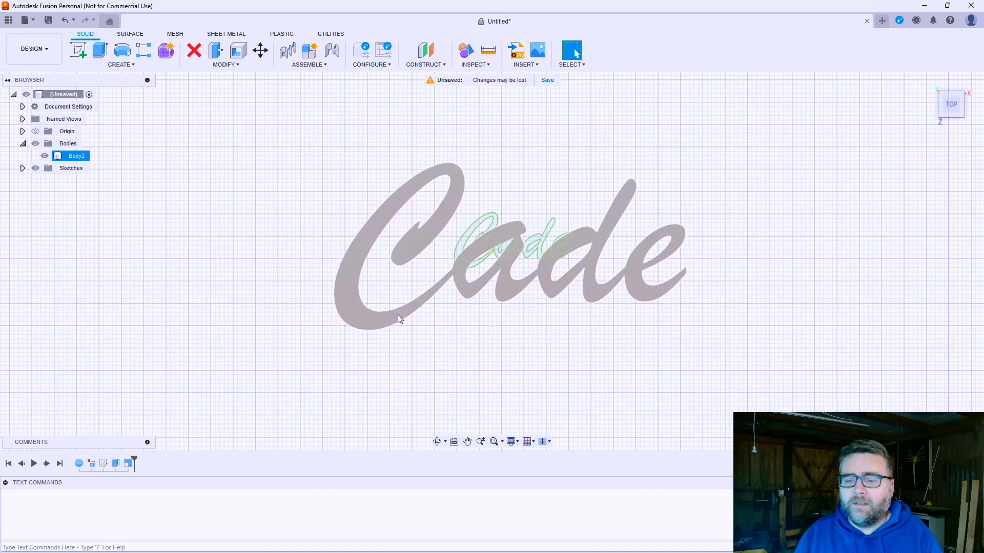
{"action": "left_click", "coordinate": [361, 334]}
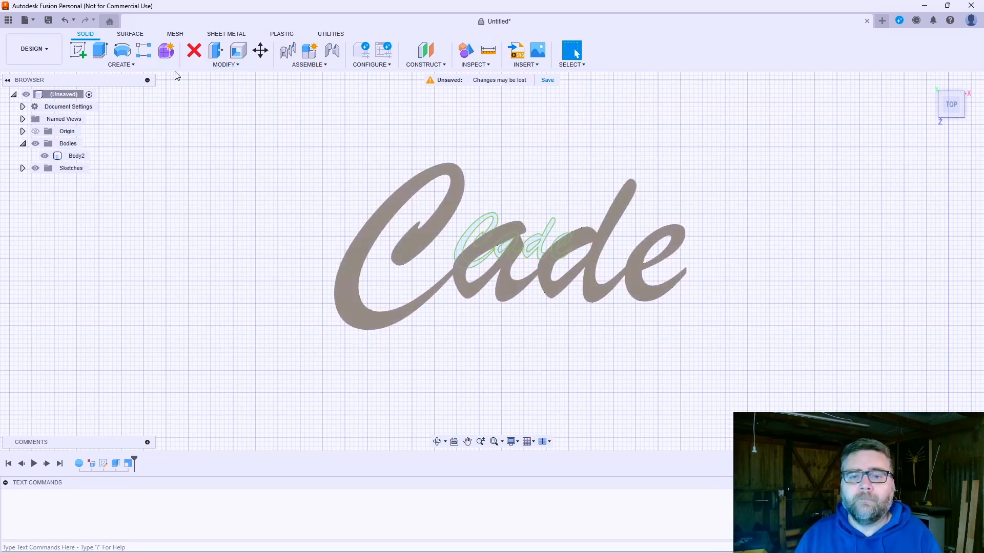
{"action": "left_click", "coordinate": [123, 64]}
{"action": "left_click", "coordinate": [99, 211]}
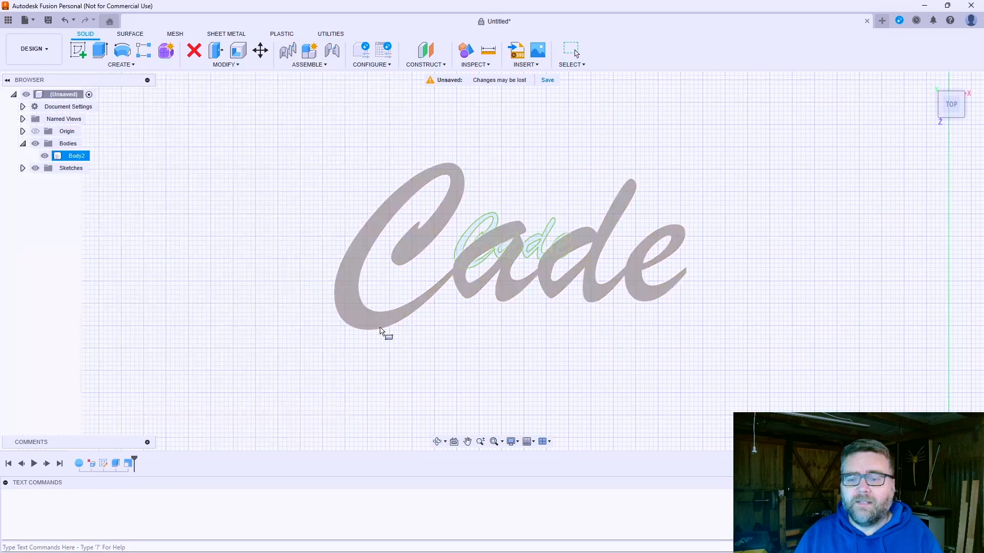
{"action": "left_click", "coordinate": [359, 331]}
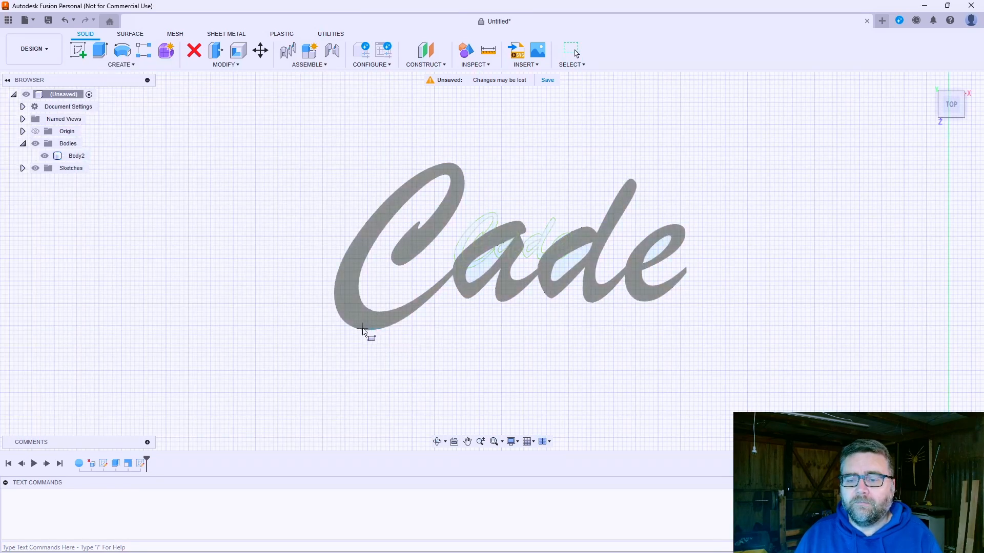
{"action": "left_click", "coordinate": [361, 329]}
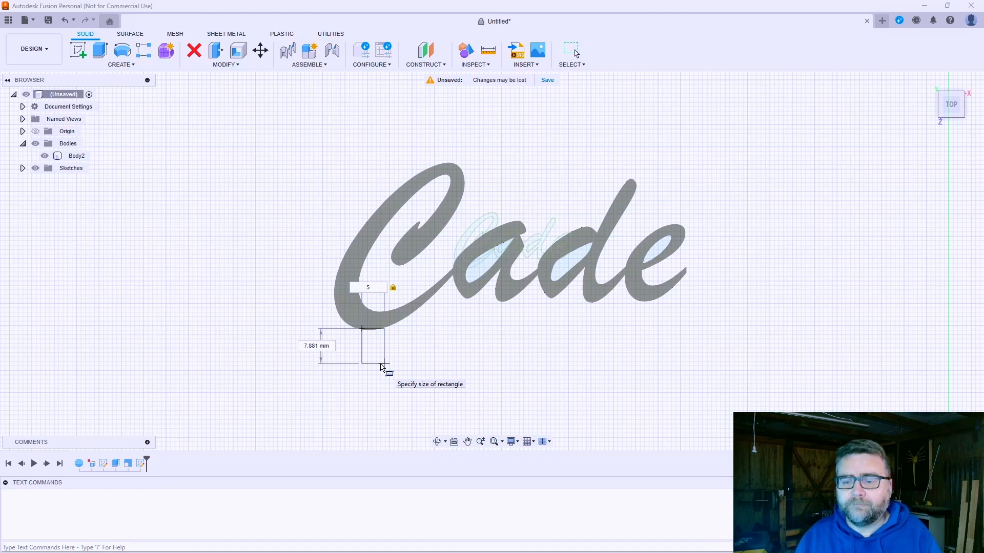
{"action": "left_click", "coordinate": [382, 367]}
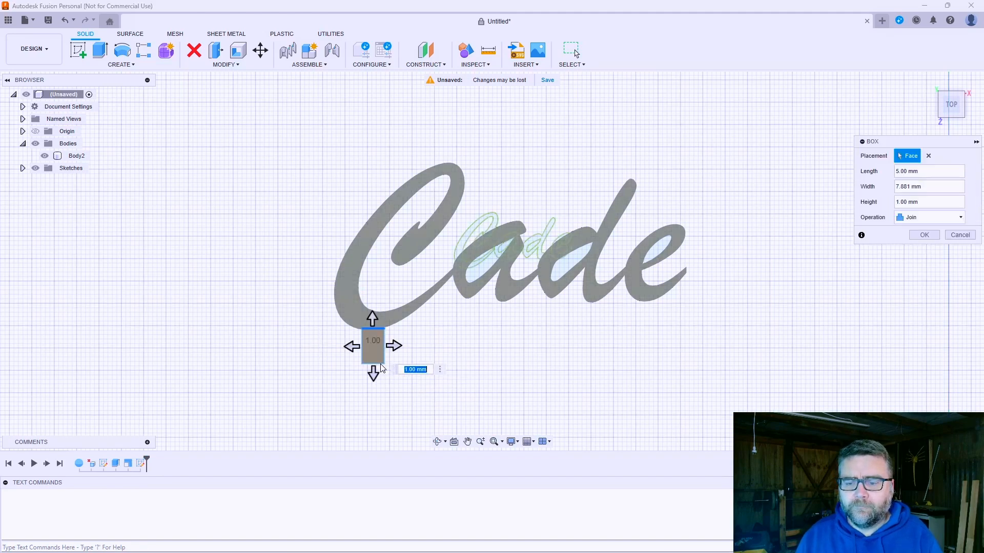
{"action": "key", "text": "Return"}
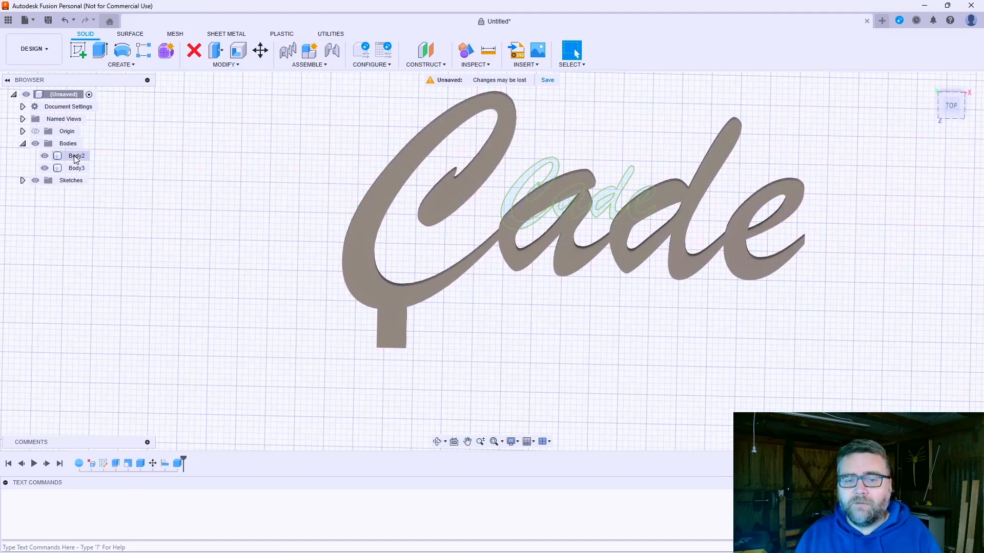
Combine the name body and the stem box into one body with the Join operation
{"action": "left_click", "coordinate": [77, 157]}
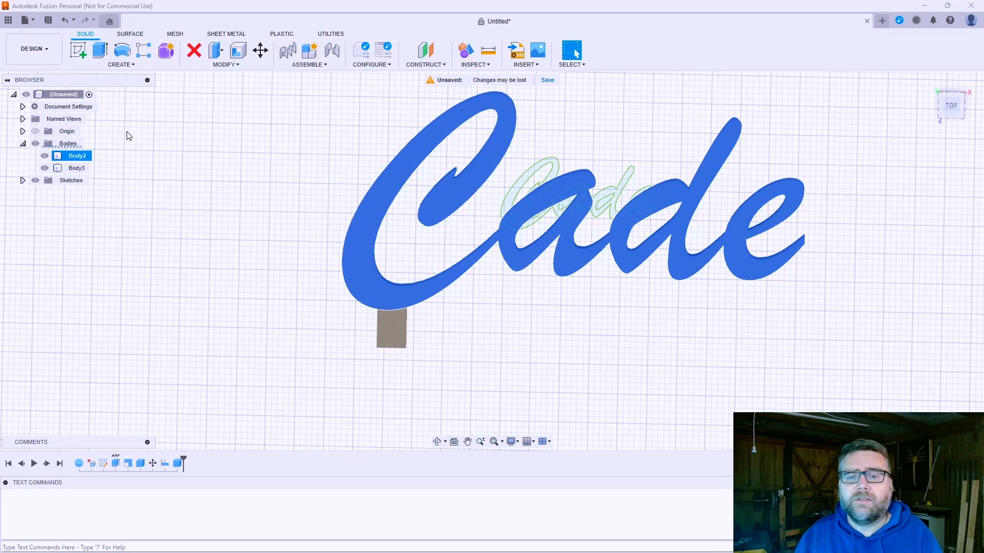
{"action": "left_click", "coordinate": [228, 65]}
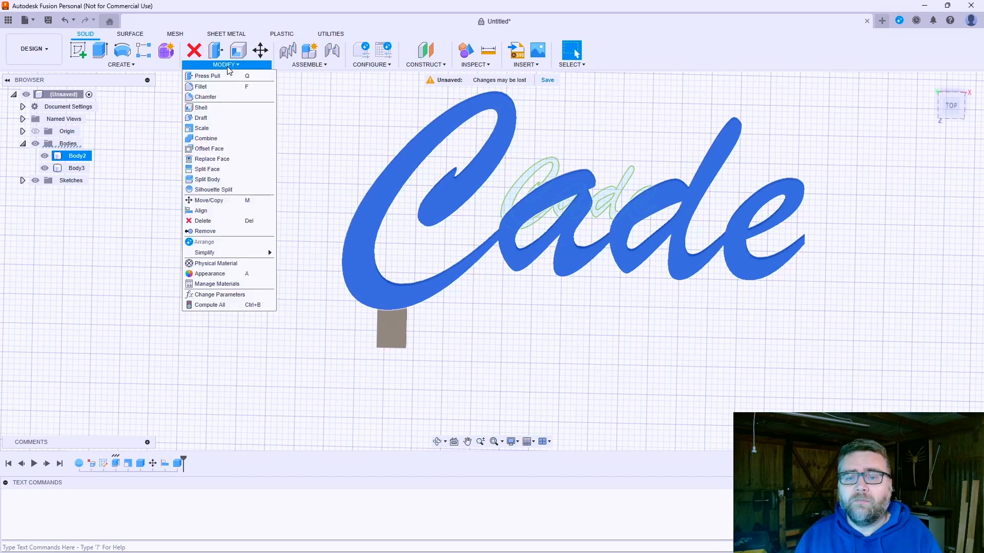
{"action": "left_click", "coordinate": [214, 138]}
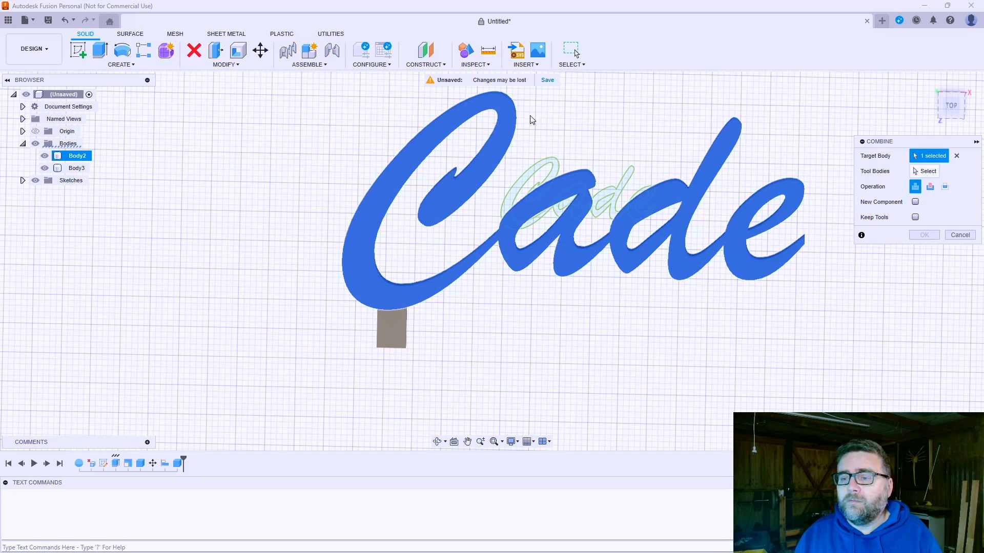
{"action": "left_click", "coordinate": [930, 173]}
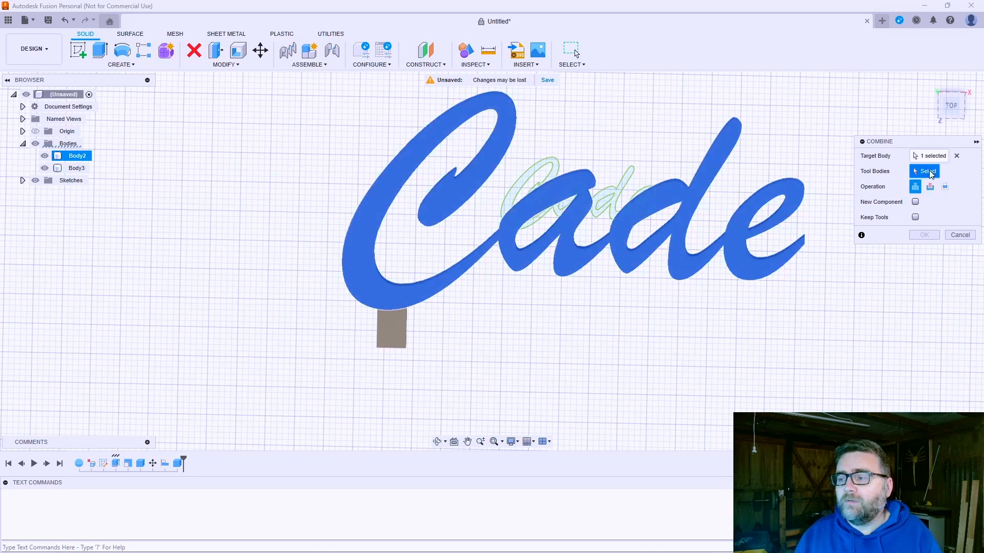
{"action": "left_click", "coordinate": [380, 346]}
{"action": "left_click", "coordinate": [385, 344]}
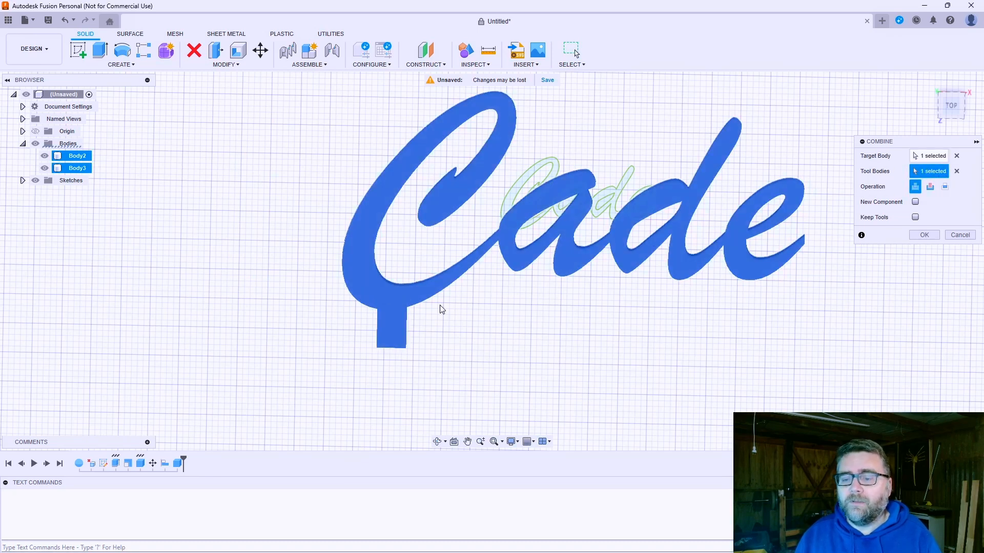
{"action": "left_click", "coordinate": [922, 235]}
Create a flat box as a base plate on the vertical origin plane perpendicular to the lettering, spanning the name's length
{"action": "scroll", "coordinate": [457, 275], "scroll_direction": "down", "scroll_amount": 3}
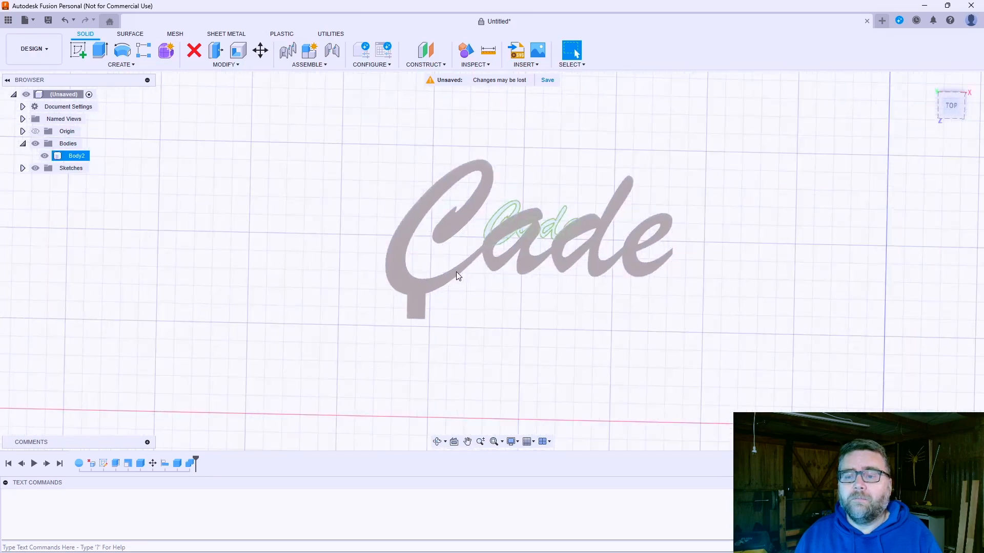
{"action": "middle_click_drag", "start_coordinate": [456, 274], "coordinate": [359, 207], "text": "shift"}
{"action": "left_click", "coordinate": [121, 64]}
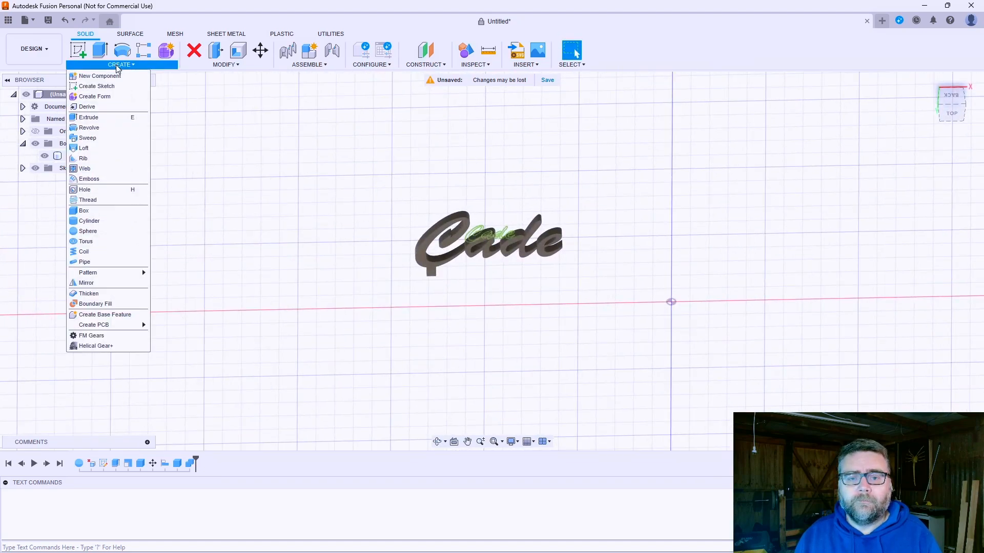
{"action": "left_click", "coordinate": [87, 211]}
{"action": "left_click", "coordinate": [701, 331]}
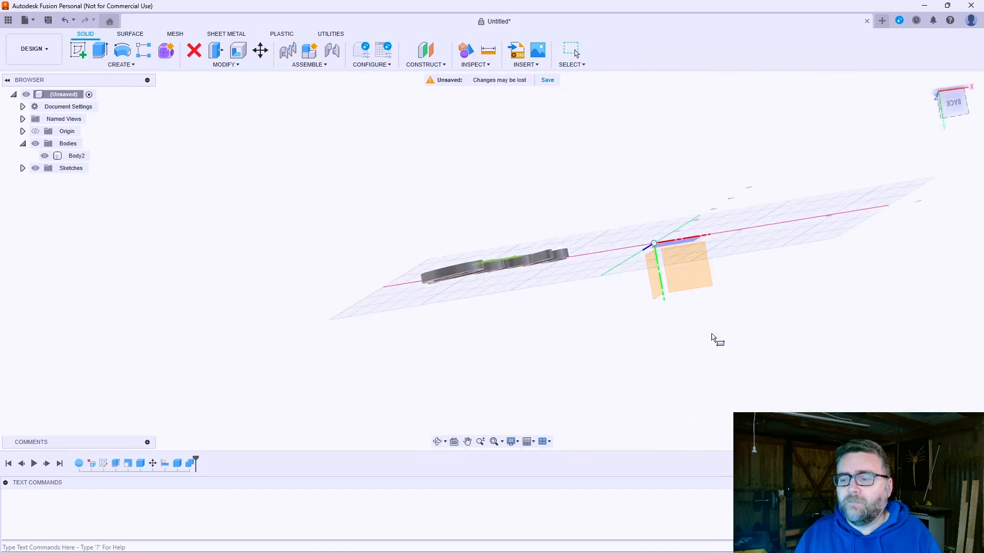
{"action": "left_click", "coordinate": [373, 240]}
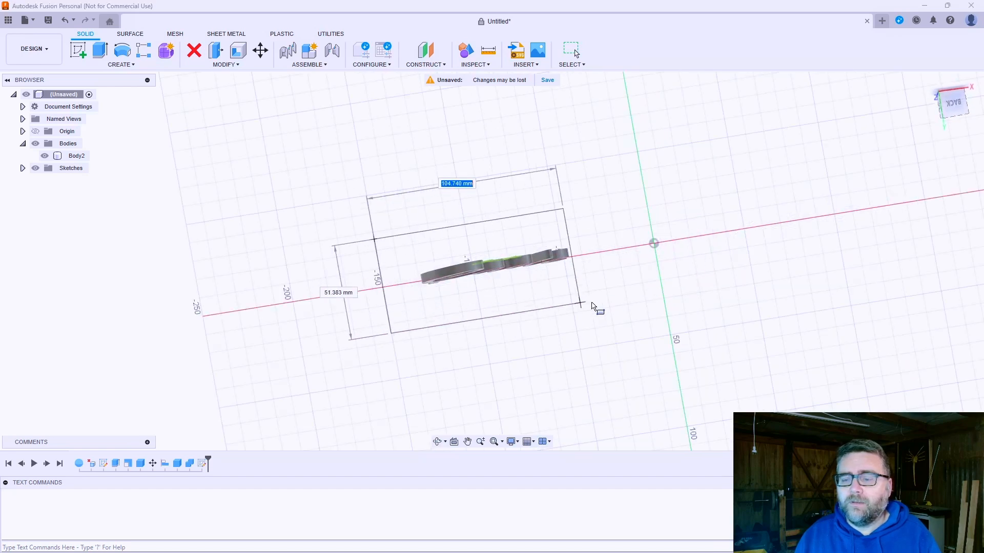
{"action": "left_click", "coordinate": [639, 292]}
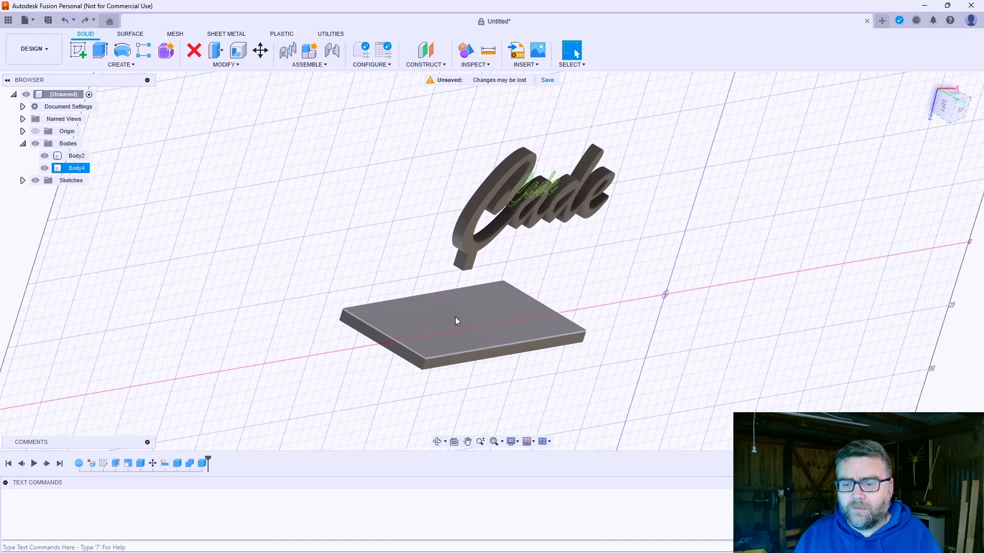
Move the name body onto the base plate so its stem passes into the plate beneath the capital C
{"action": "left_click", "coordinate": [265, 55]}
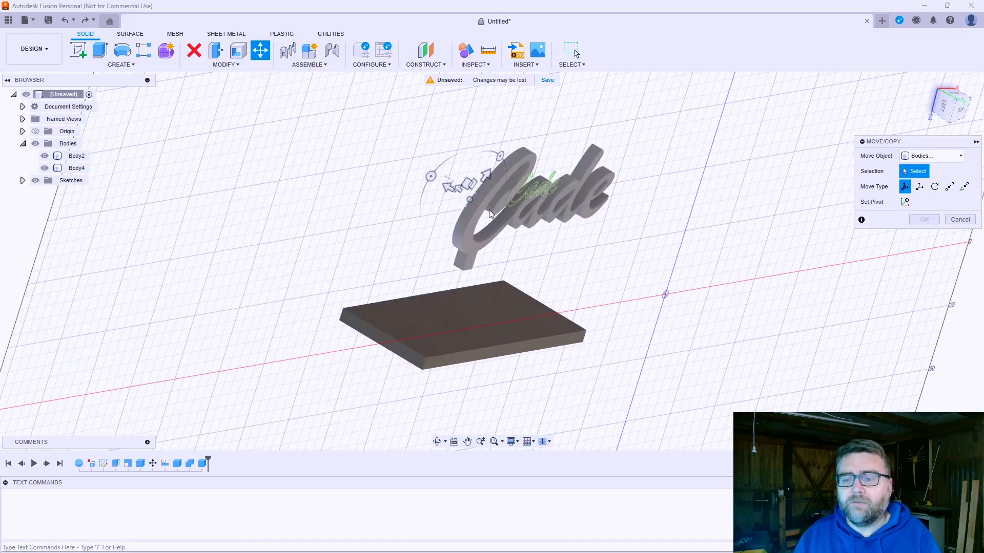
{"action": "left_click", "coordinate": [501, 213]}
{"action": "left_click_drag", "start_coordinate": [501, 213], "coordinate": [440, 280]}
{"action": "middle_click_drag", "start_coordinate": [439, 280], "coordinate": [392, 329], "text": "shift"}
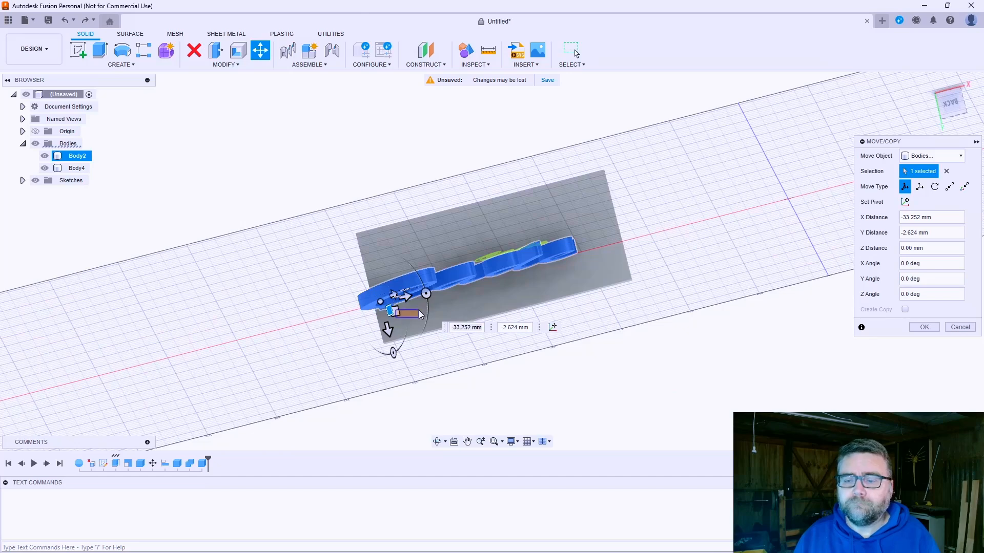
{"action": "left_click_drag", "start_coordinate": [394, 312], "coordinate": [420, 287]}
{"action": "left_click", "coordinate": [945, 104]}
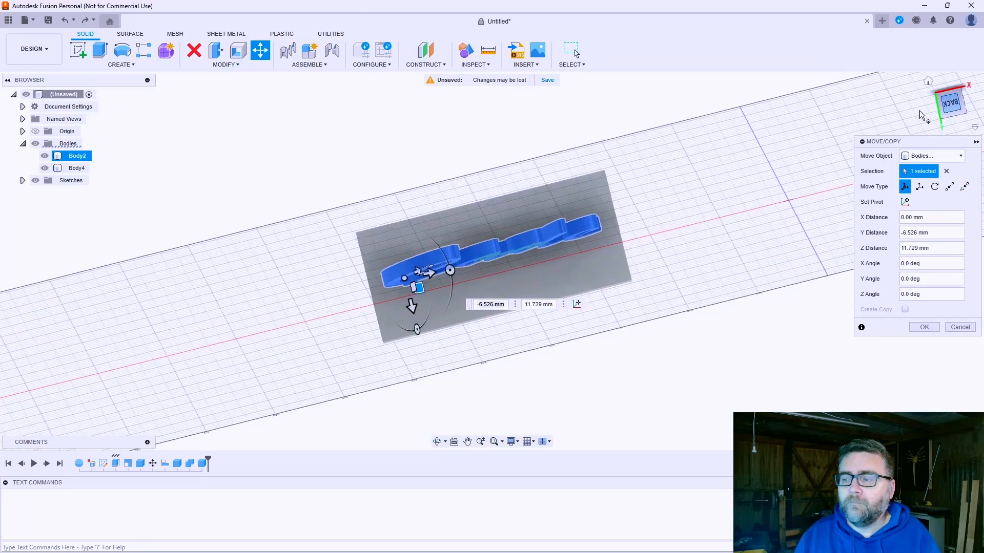
{"action": "left_click_drag", "start_coordinate": [413, 272], "coordinate": [415, 274]}
{"action": "middle_click_drag", "start_coordinate": [416, 272], "coordinate": [443, 184], "text": "shift"}
{"action": "scroll", "coordinate": [404, 265], "scroll_direction": "up", "scroll_amount": 2}
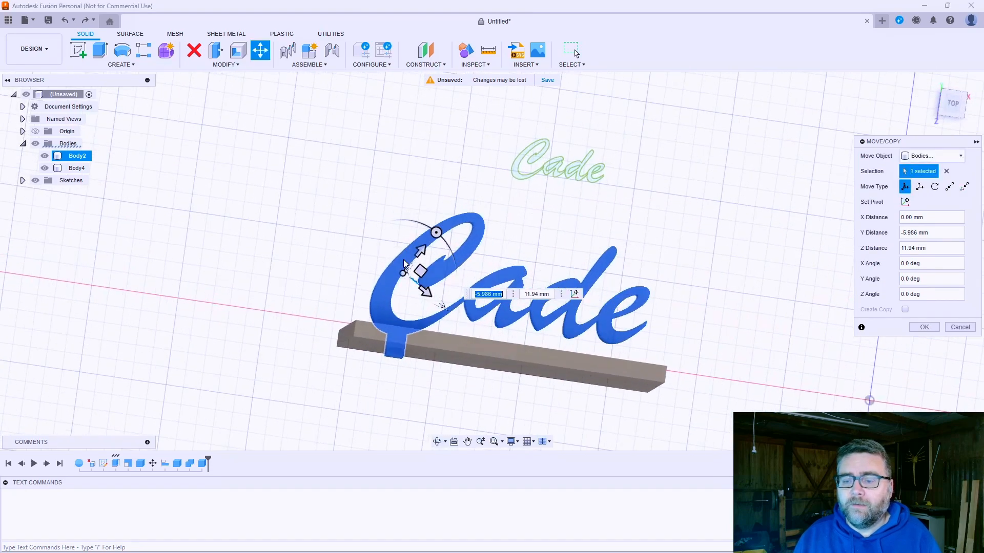
{"action": "middle_click_drag", "start_coordinate": [405, 265], "coordinate": [597, 252], "text": "shift"}
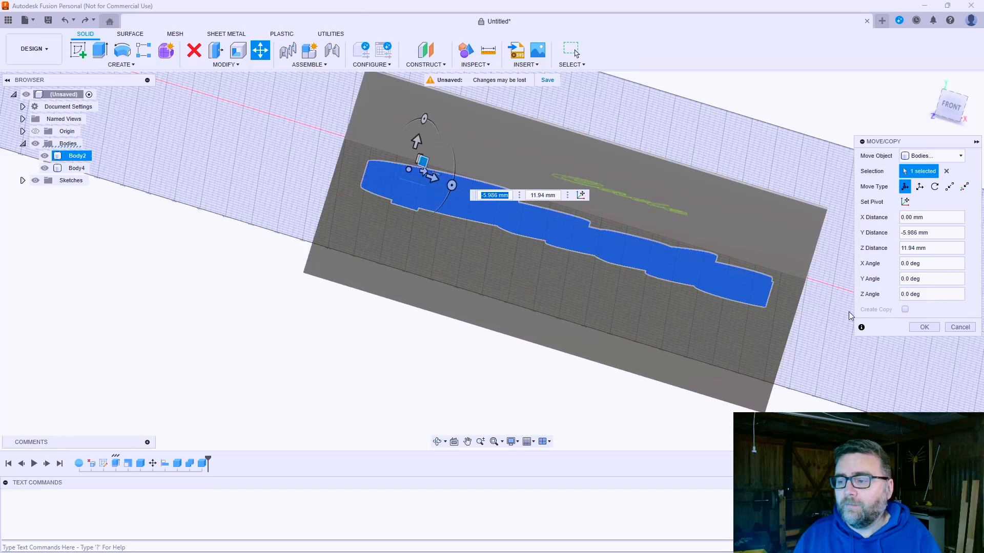
{"action": "left_click", "coordinate": [930, 327]}
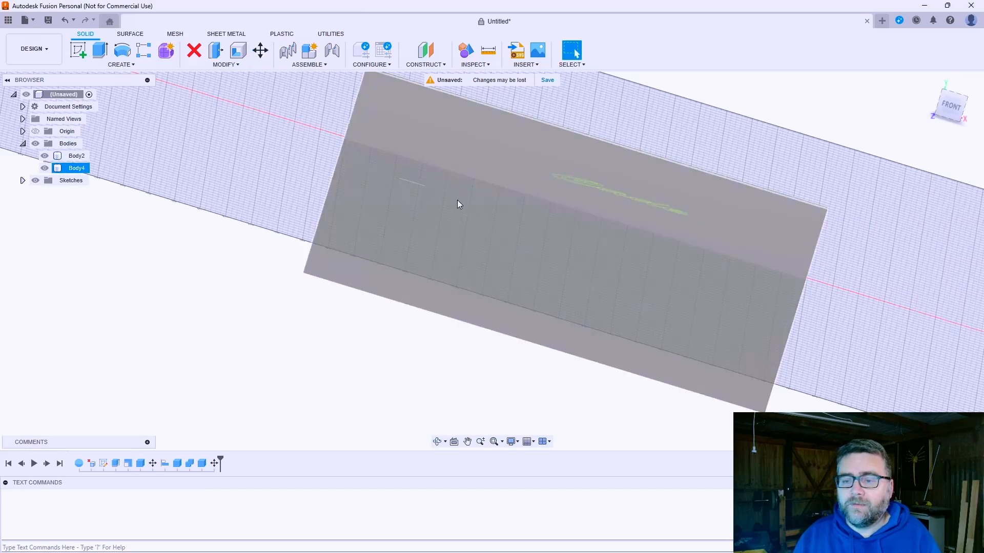
Align the bottom face of the stem with the underside of the base plate
{"action": "middle_click_drag", "start_coordinate": [457, 204], "coordinate": [355, 297], "text": "shift"}
{"action": "left_click", "coordinate": [360, 292]}
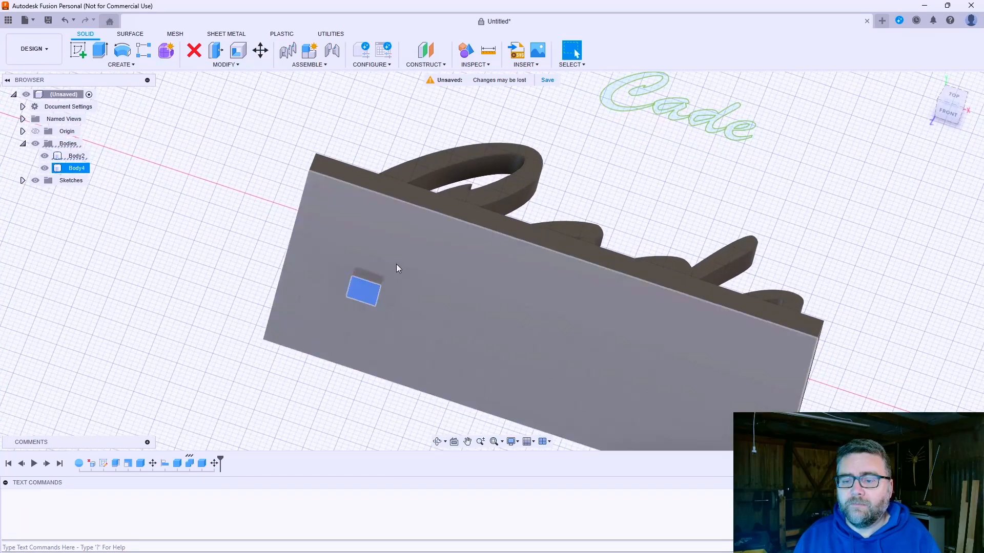
{"action": "left_click", "coordinate": [401, 258]}
{"action": "right_click", "coordinate": [402, 256]}
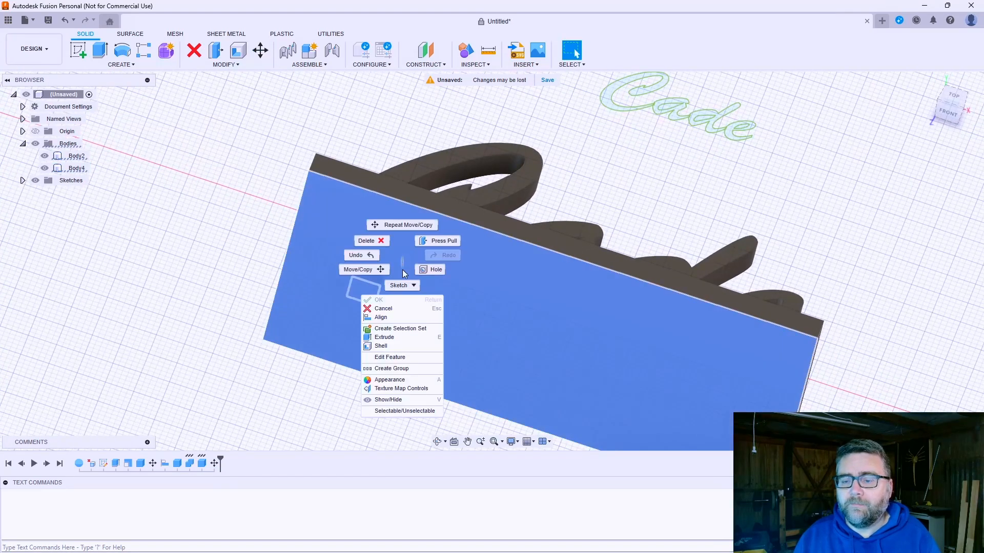
{"action": "left_click", "coordinate": [396, 319]}
{"action": "middle_click_drag", "start_coordinate": [435, 279], "coordinate": [412, 317], "text": "shift"}
{"action": "scroll", "coordinate": [400, 245], "scroll_direction": "up", "scroll_amount": 2}
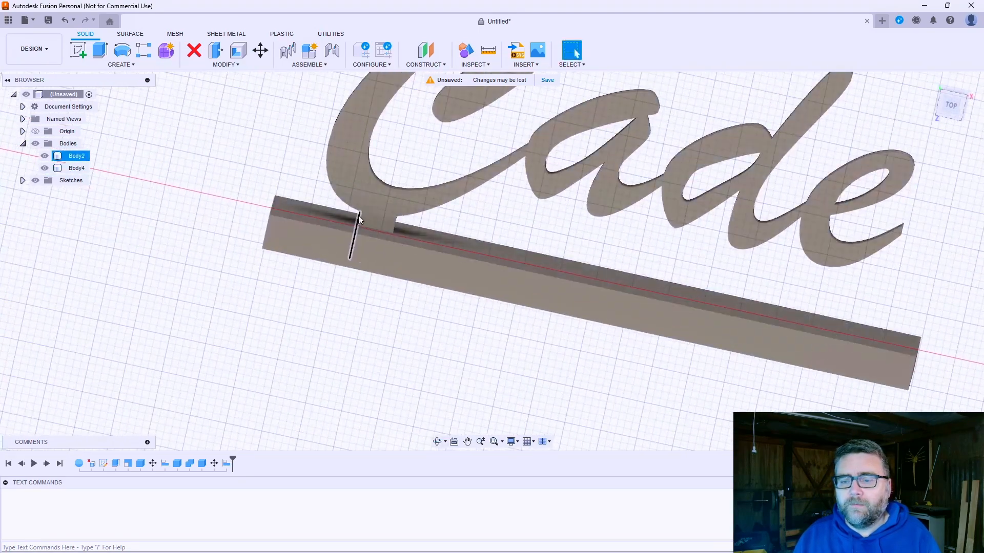
Move the name body 2 mm down so the capital C sits into the base plate
{"action": "key", "text": "m"}
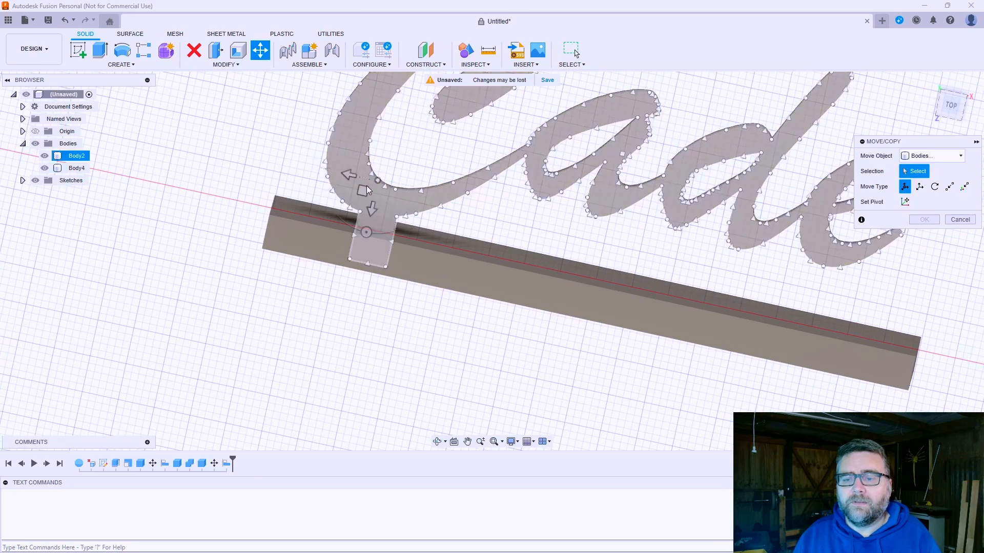
{"action": "left_click", "coordinate": [367, 191]}
{"action": "left_click_drag", "start_coordinate": [366, 203], "coordinate": [367, 221]}
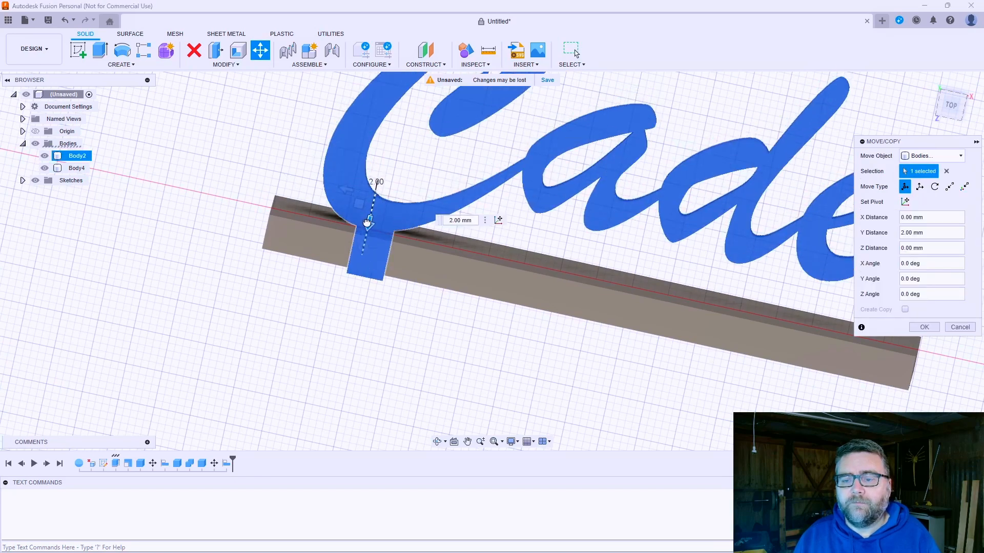
{"action": "scroll", "coordinate": [374, 205], "scroll_direction": "up", "scroll_amount": 5}
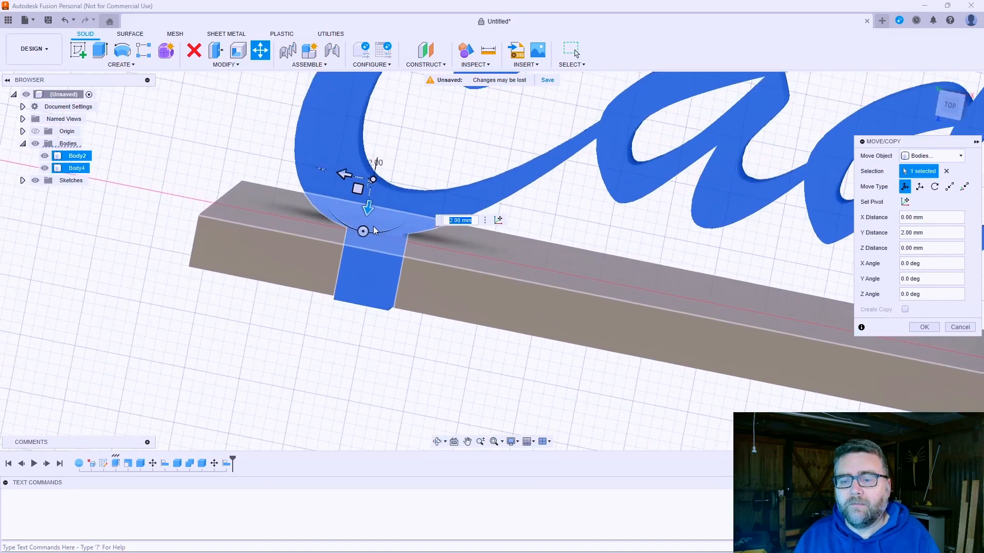
{"action": "scroll", "coordinate": [371, 230], "scroll_direction": "down", "scroll_amount": 3}
{"action": "scroll", "coordinate": [372, 223], "scroll_direction": "up", "scroll_amount": 4}
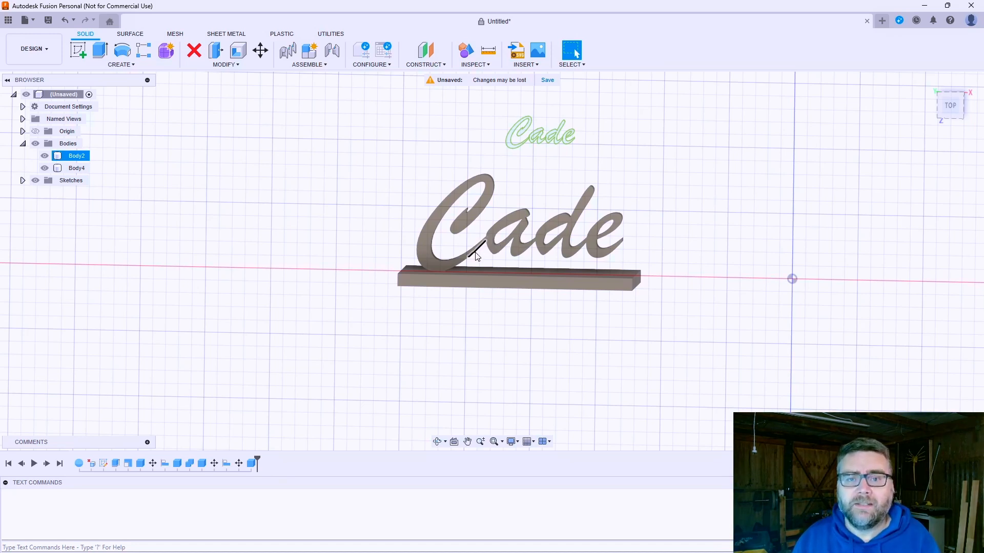
Fillet the four vertical corner edges of the base plate with a 10 mm radius
{"action": "middle_click_drag", "start_coordinate": [476, 256], "coordinate": [400, 317], "text": "shift"}
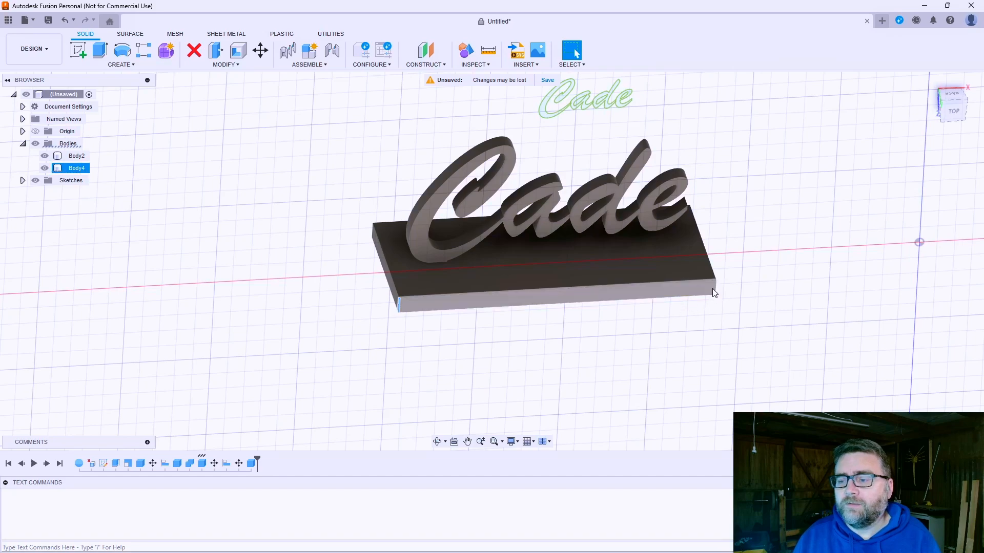
{"action": "middle_click_drag", "start_coordinate": [712, 288], "coordinate": [648, 300], "text": "shift"}
{"action": "left_click", "coordinate": [646, 294], "text": "ctrl"}
{"action": "scroll", "coordinate": [523, 115], "scroll_direction": "up", "scroll_amount": 3}
{"action": "middle_click_drag", "start_coordinate": [527, 117], "coordinate": [467, 180]}
{"action": "left_click", "coordinate": [505, 190], "text": "ctrl"}
{"action": "left_click", "coordinate": [225, 65]}
{"action": "left_click", "coordinate": [215, 86]}
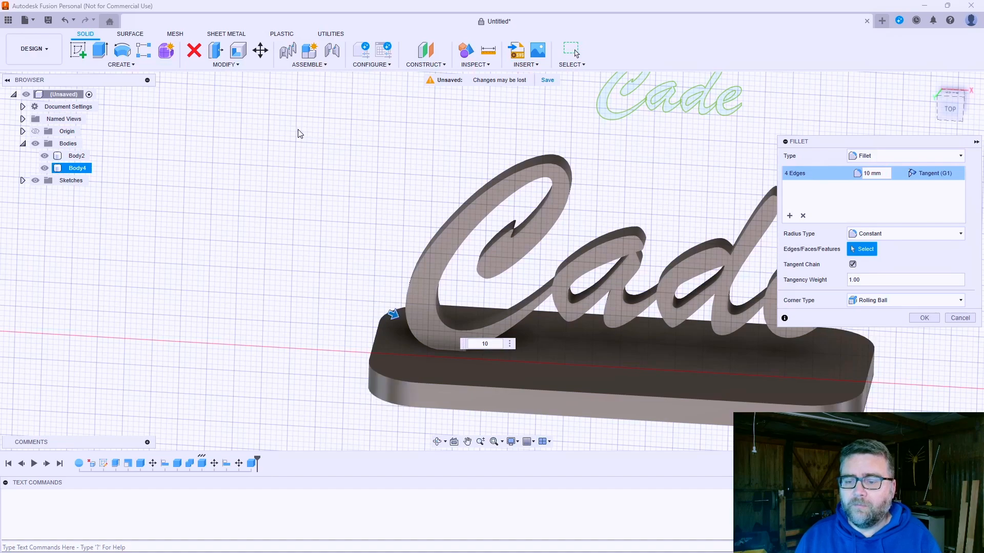
{"action": "mouse_move", "coordinate": [307, 149]}
{"action": "middle_mouse_down", "text": "shift"}
{"action": "mouse_move", "coordinate": [317, 202]}
{"action": "mouse_move", "coordinate": [300, 156]}
{"action": "middle_mouse_up", "text": "shift"}
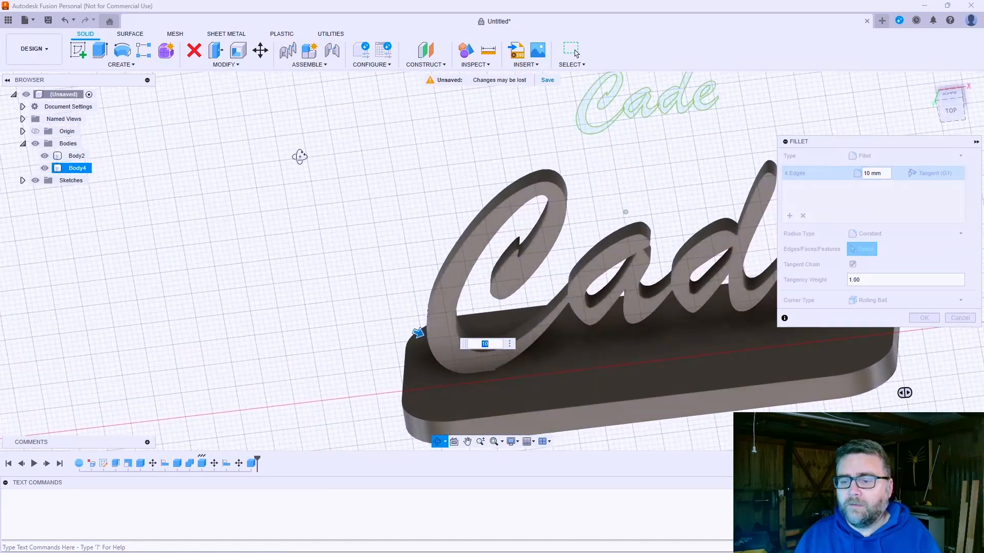
{"action": "key", "text": "Return"}
Combine with the Cut operation, using the base plate as target and the name body as tool, and keep the tool body
{"action": "scroll", "coordinate": [480, 358], "scroll_direction": "up", "scroll_amount": 5}
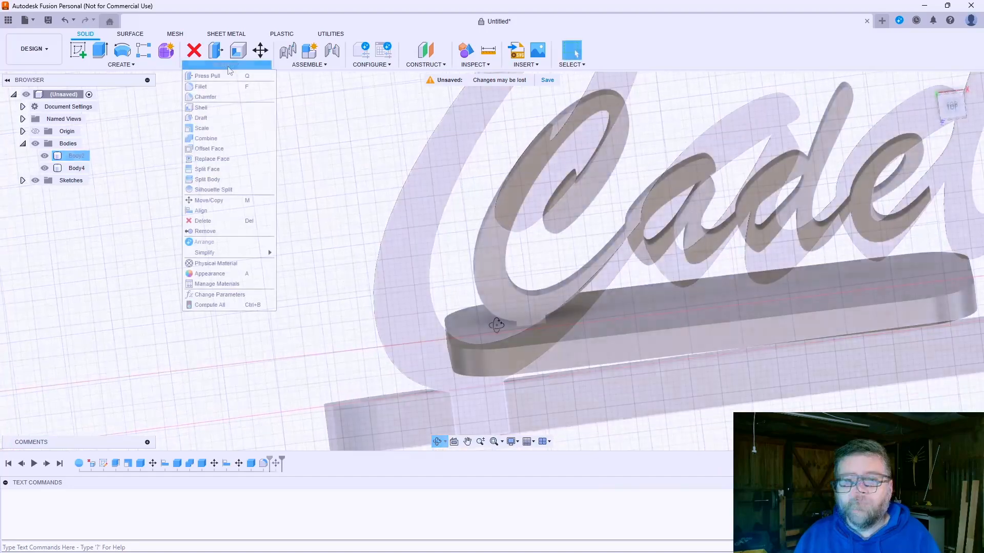
{"action": "left_click", "coordinate": [210, 139]}
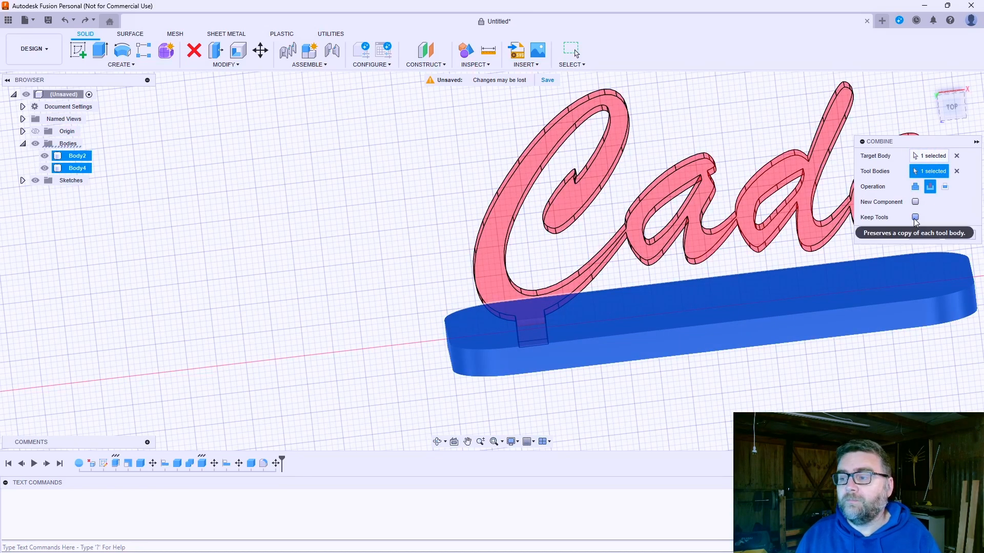
{"action": "left_click", "coordinate": [924, 235]}
Hide the name body and extrude the face inside the stem pocket as a 9 mm cut into the base plate
{"action": "middle_click_drag", "start_coordinate": [734, 240], "coordinate": [715, 261], "text": "shift"}
{"action": "left_click", "coordinate": [489, 264]}
{"action": "key", "text": "v"}
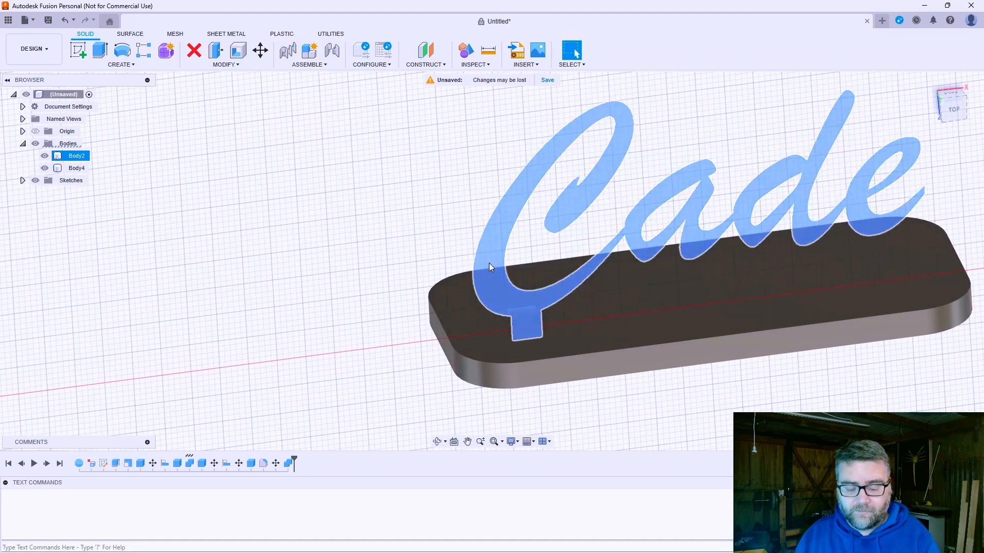
{"action": "middle_click_drag", "start_coordinate": [523, 200], "coordinate": [559, 182], "text": "shift"}
{"action": "scroll", "coordinate": [554, 272], "scroll_direction": "up", "scroll_amount": 3}
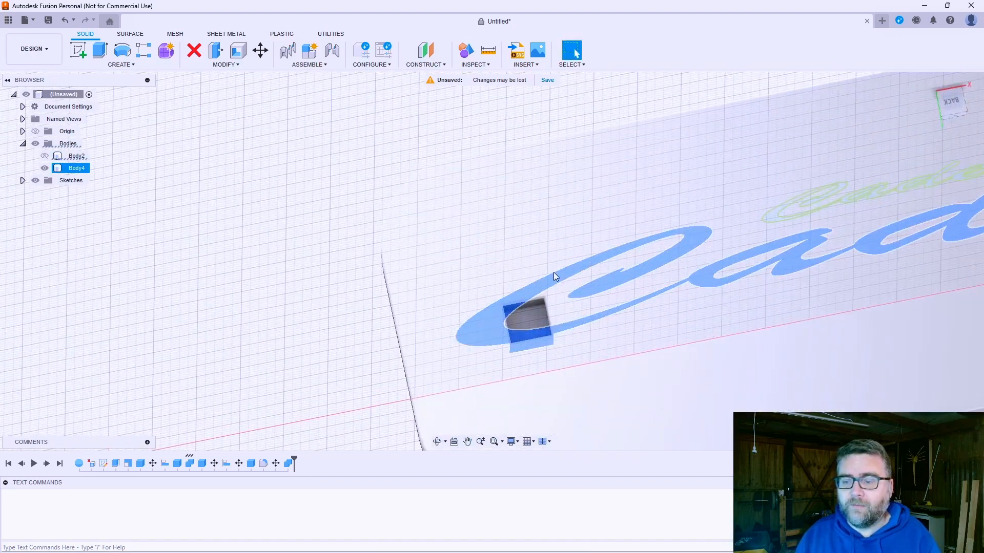
{"action": "left_click", "coordinate": [528, 323]}
{"action": "key", "text": "e"}
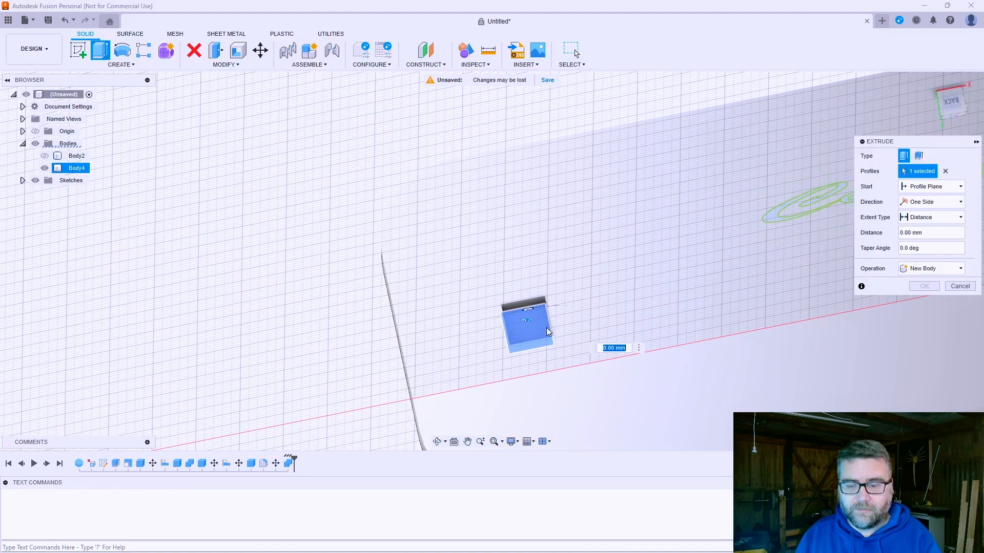
{"action": "mouse_move", "coordinate": [546, 331]}
{"action": "middle_mouse_down", "text": "shift"}
{"action": "mouse_move", "coordinate": [532, 364]}
{"action": "mouse_move", "coordinate": [528, 328]}
{"action": "middle_mouse_up", "text": "shift"}
{"action": "left_click_drag", "start_coordinate": [529, 308], "coordinate": [526, 394]}
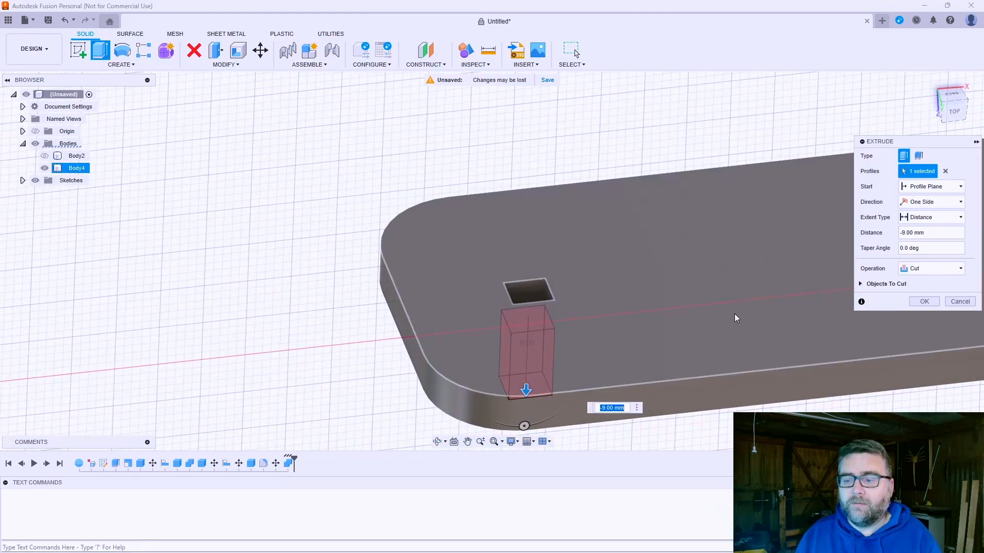
{"action": "key", "text": "Return"}
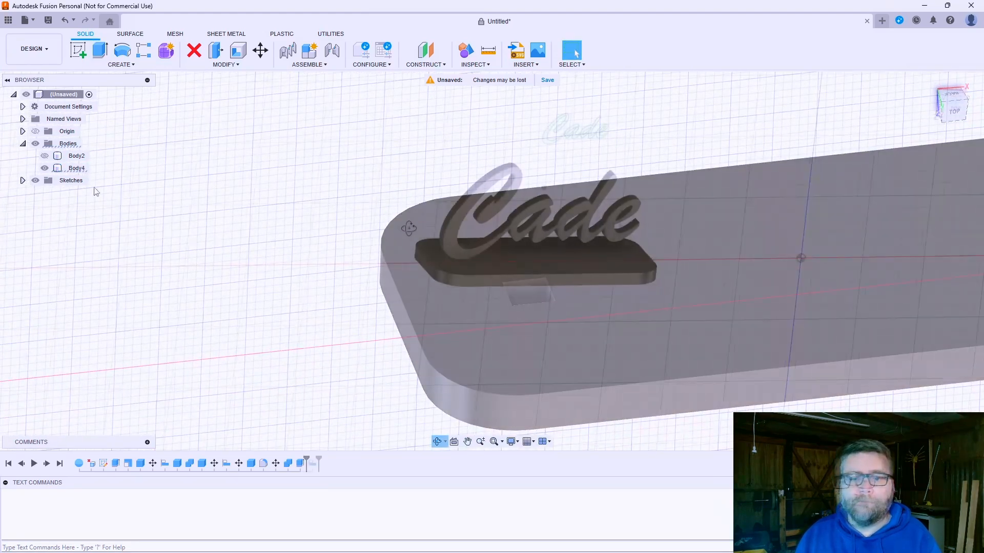
Apply a brown wood-fibre board appearance from the library to the name body and the base plate
{"action": "middle_click_drag", "start_coordinate": [387, 267], "coordinate": [394, 213], "text": "shift"}
{"action": "key", "text": "Escape"}
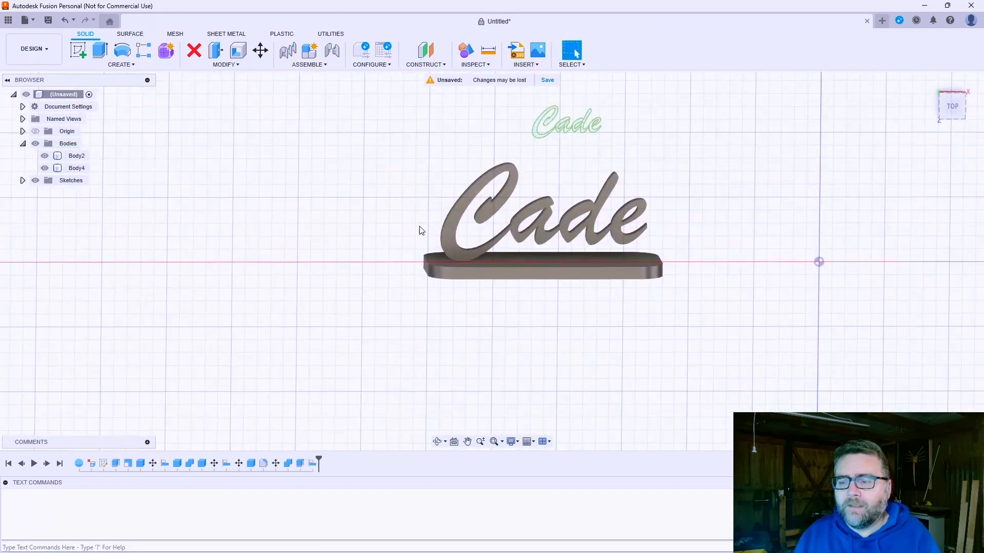
{"action": "scroll", "coordinate": [505, 242], "scroll_direction": "up", "scroll_amount": 5}
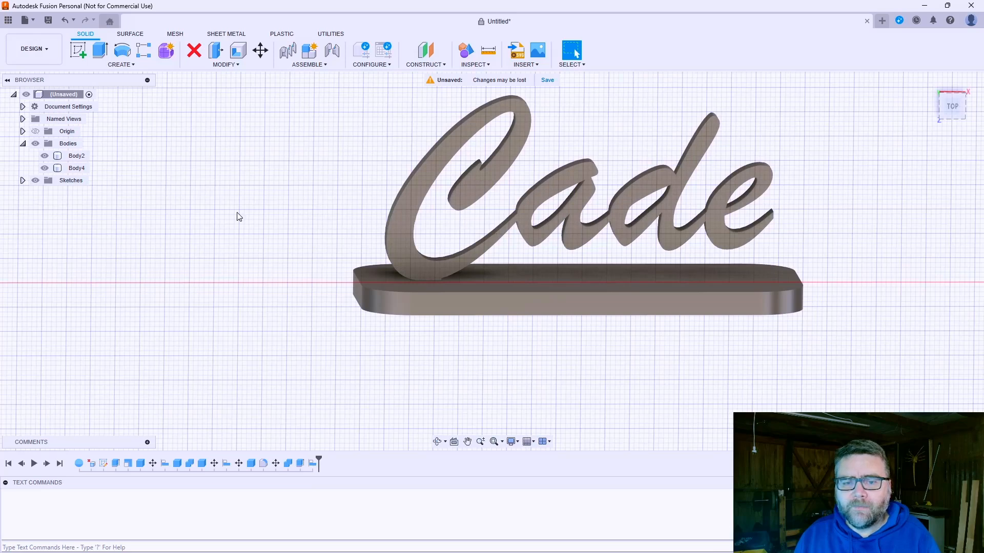
{"action": "right_click", "coordinate": [59, 157]}
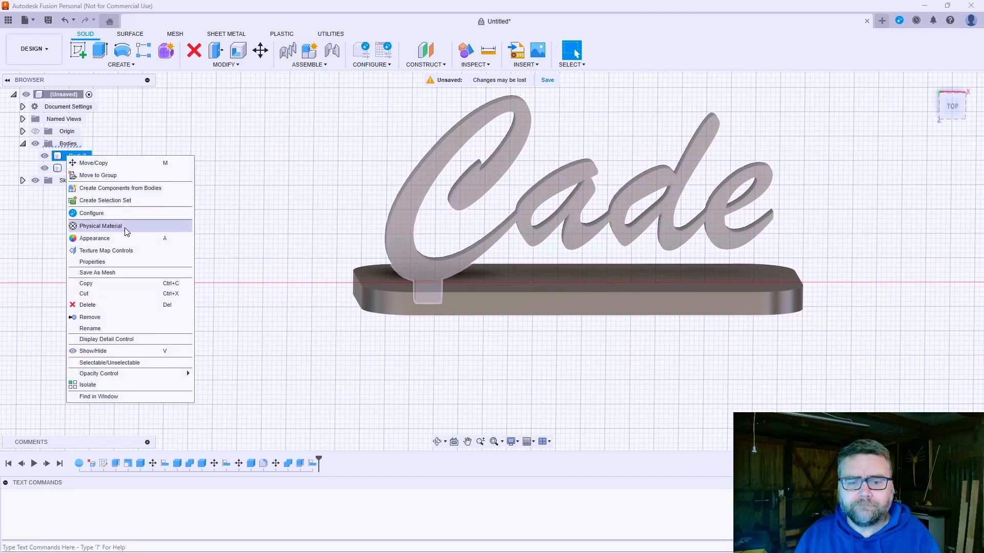
{"action": "left_click", "coordinate": [113, 238]}
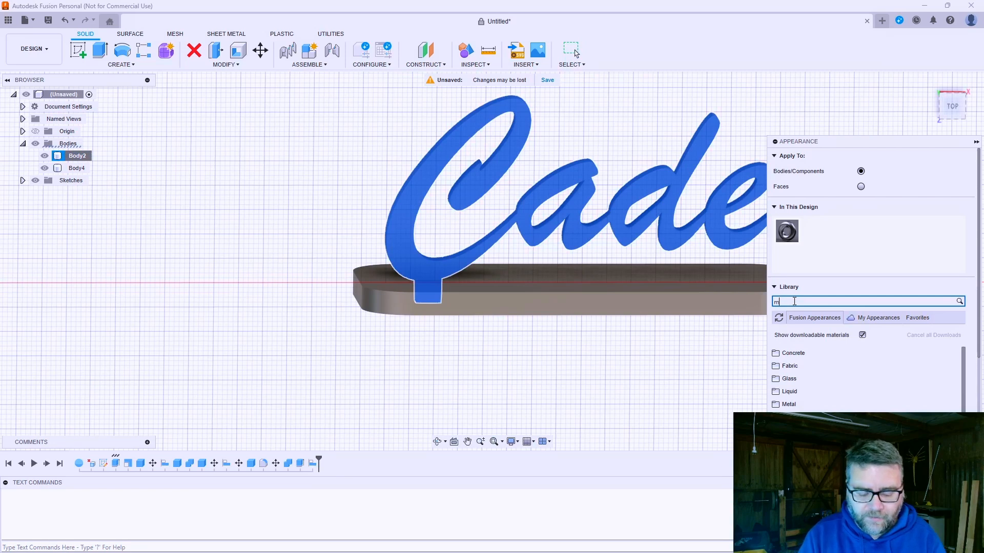
{"action": "key", "text": "Return"}
{"action": "left_click_drag", "start_coordinate": [784, 383], "coordinate": [599, 225]}
{"action": "left_click", "coordinate": [940, 407]}
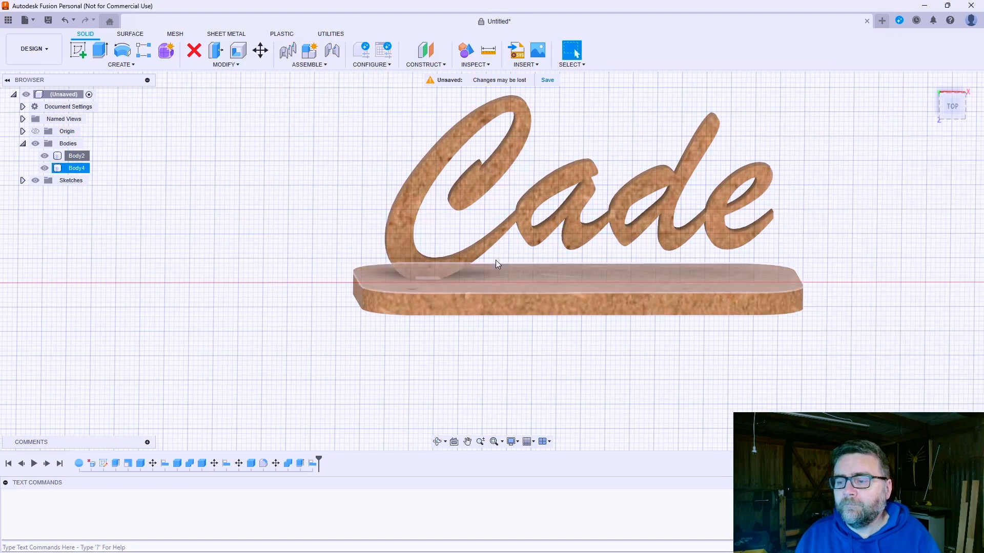
{"action": "scroll", "coordinate": [496, 260], "scroll_direction": "down", "scroll_amount": 3}
{"action": "middle_click_drag", "start_coordinate": [463, 248], "coordinate": [507, 299], "text": "shift"}
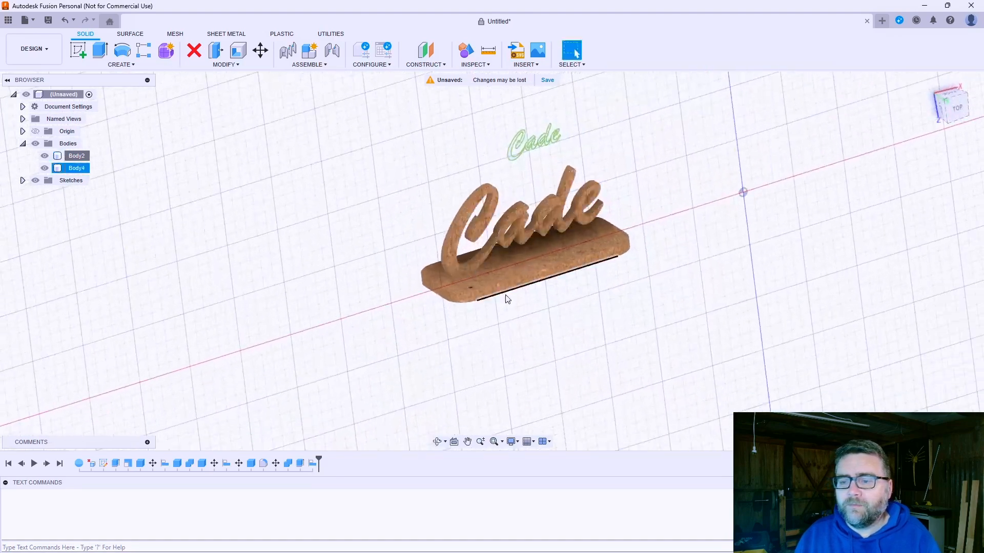
{"action": "mouse_move", "coordinate": [577, 285]}
{"action": "middle_mouse_down", "text": "shift"}
{"action": "mouse_move", "coordinate": [648, 305]}
{"action": "mouse_move", "coordinate": [622, 318]}
{"action": "mouse_move", "coordinate": [626, 328]}
{"action": "mouse_move", "coordinate": [586, 266]}
{"action": "mouse_move", "coordinate": [573, 266]}
{"action": "middle_mouse_up", "text": "shift"}
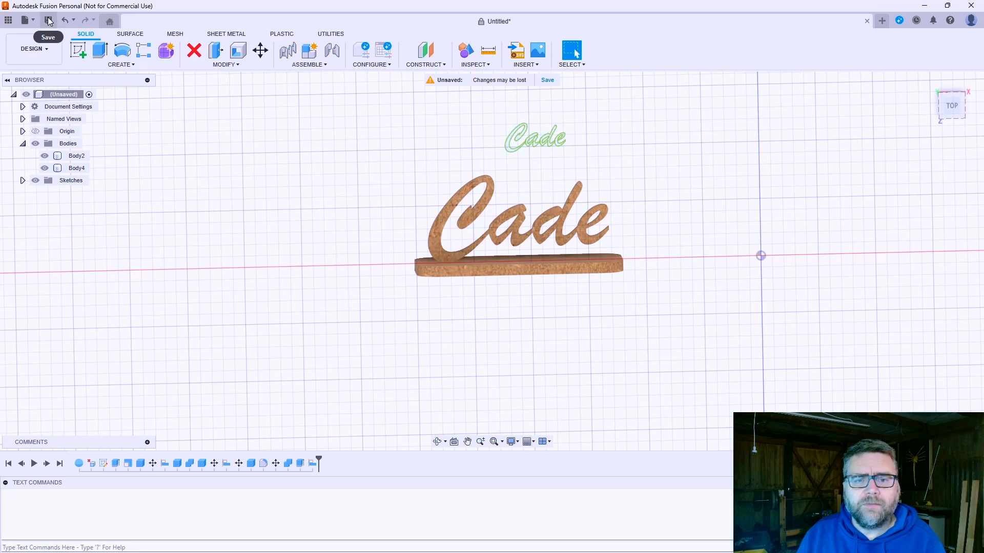
Open the export settings, examine the available file types, and leave without exporting
{"action": "left_click", "coordinate": [25, 21]}
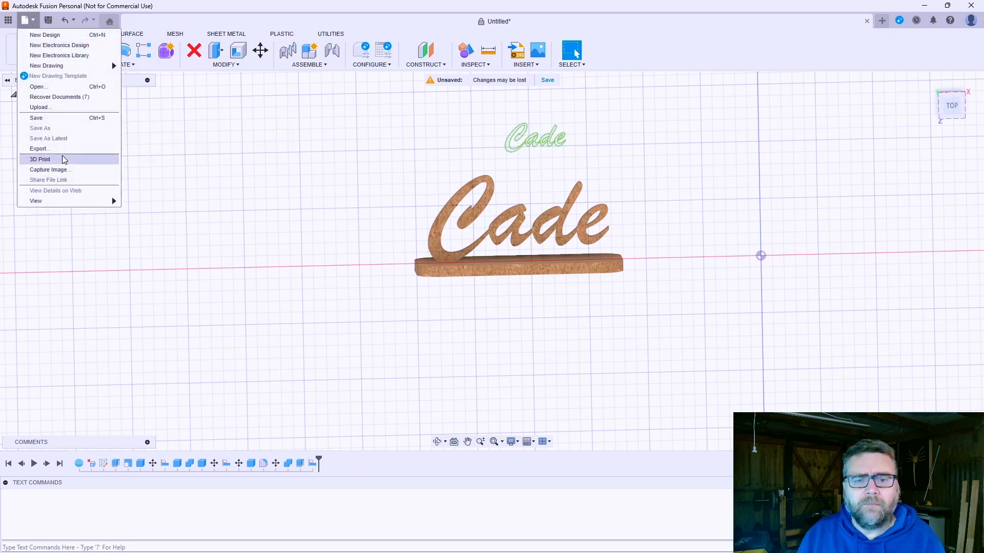
{"action": "left_click", "coordinate": [40, 149]}
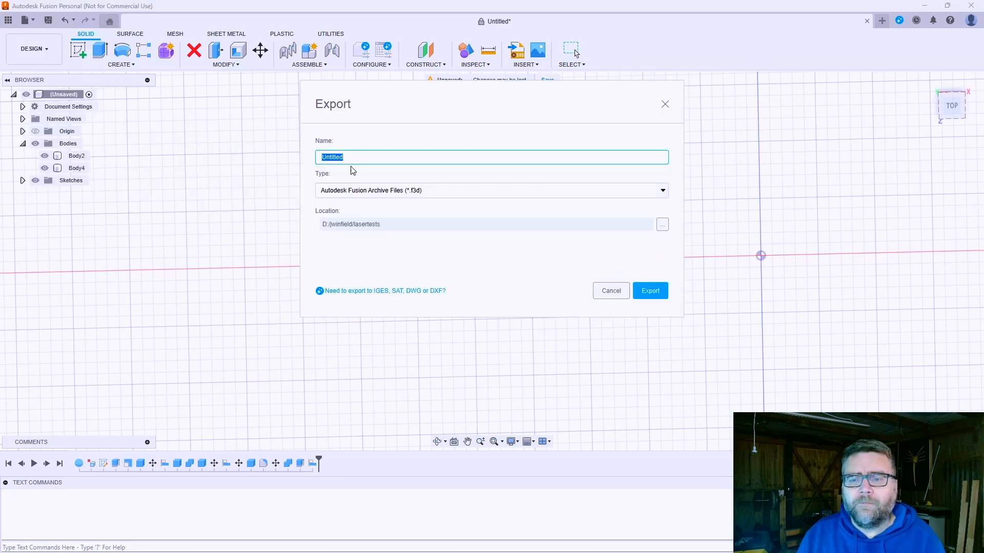
{"action": "left_click", "coordinate": [663, 189]}
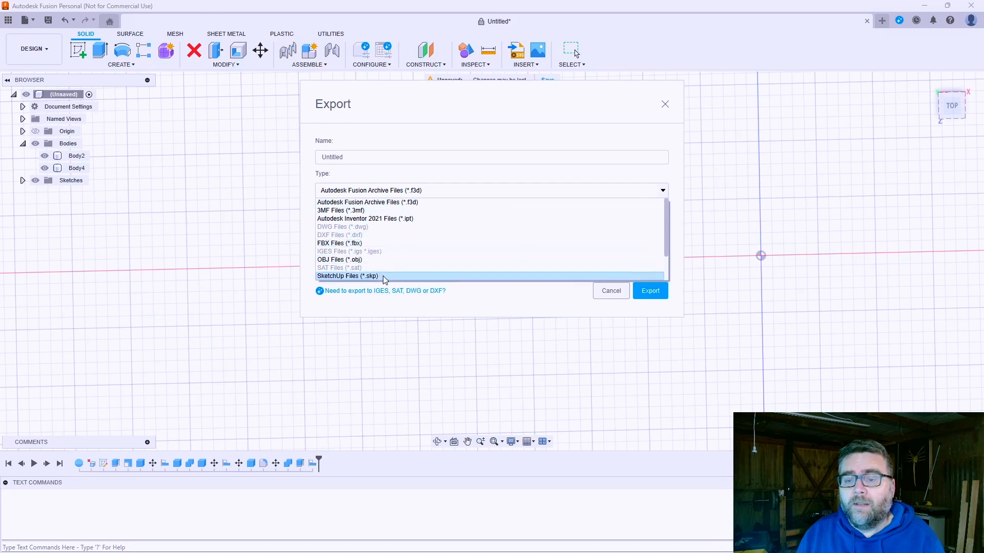
{"action": "left_click", "coordinate": [608, 294]}
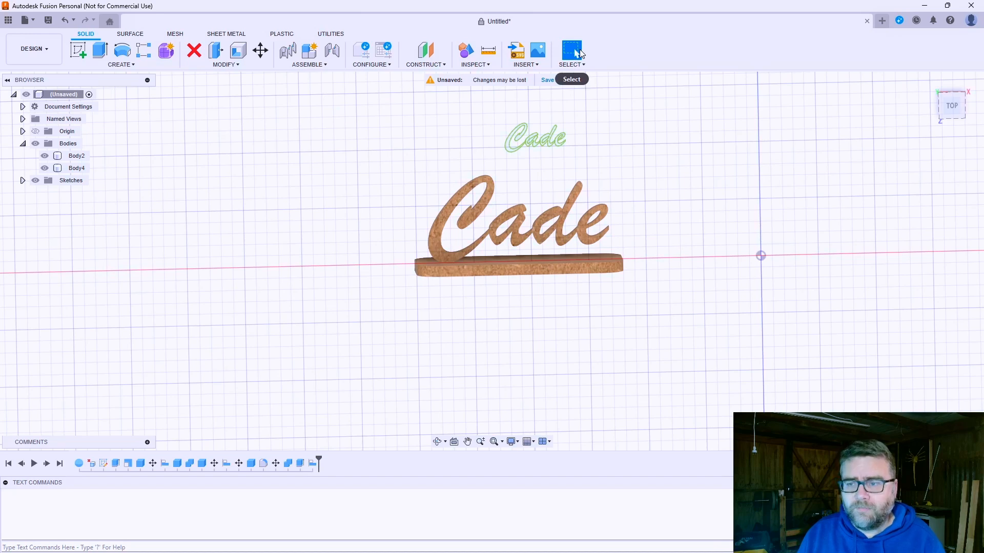
Export the front face of the name body with Export to Origin, overwriting cade1.svg in the lasertests folder
{"action": "left_click", "coordinate": [336, 35]}
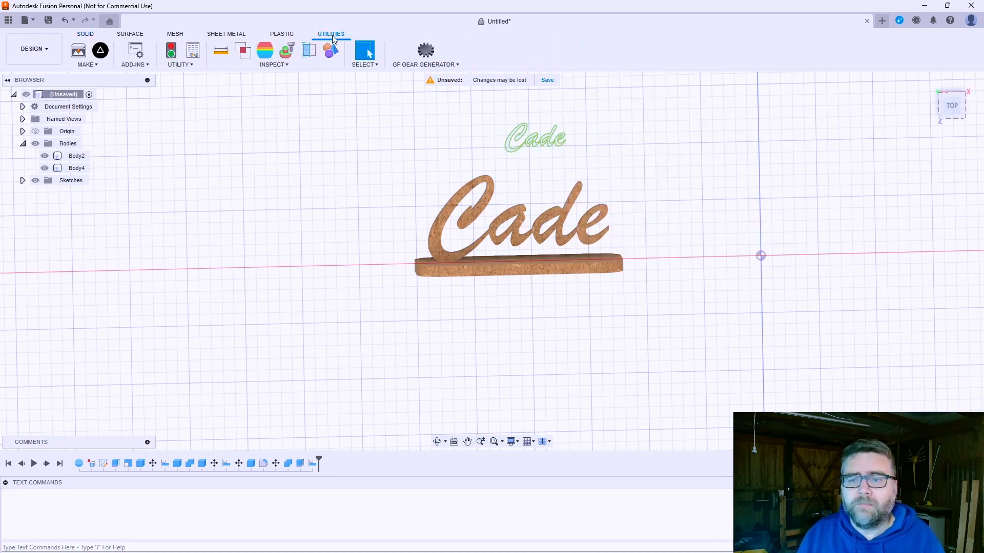
{"action": "left_click", "coordinate": [99, 51]}
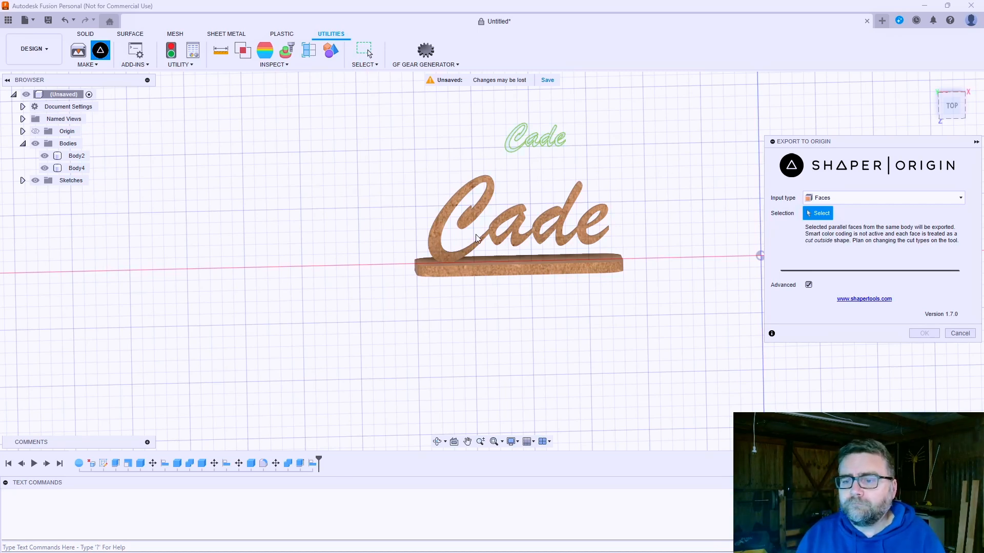
{"action": "left_click", "coordinate": [444, 254]}
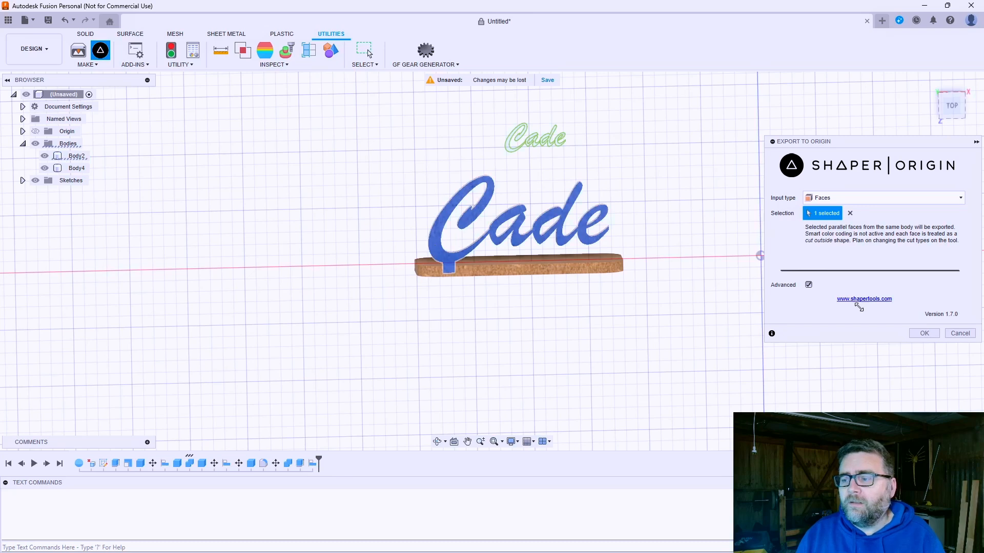
{"action": "left_click", "coordinate": [924, 334]}
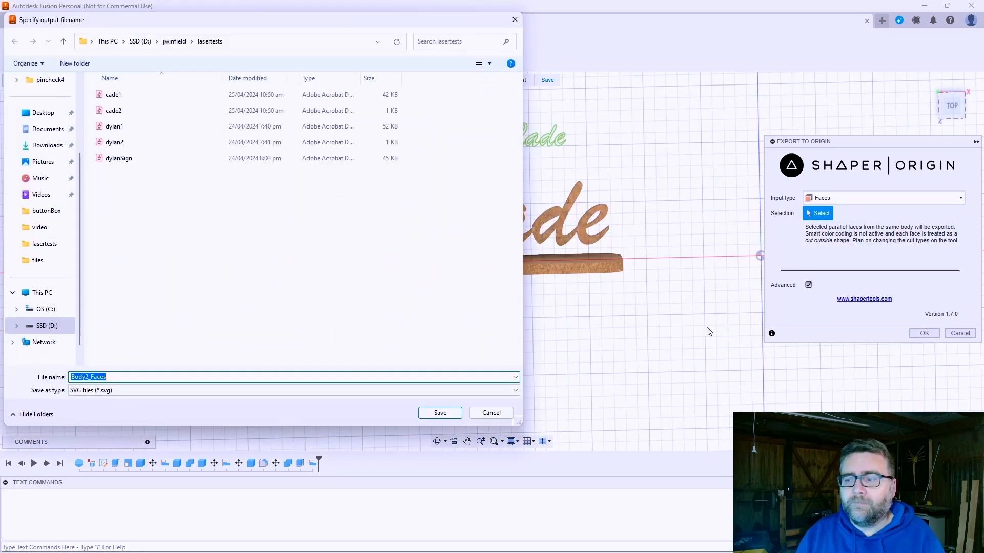
{"action": "left_click", "coordinate": [113, 94]}
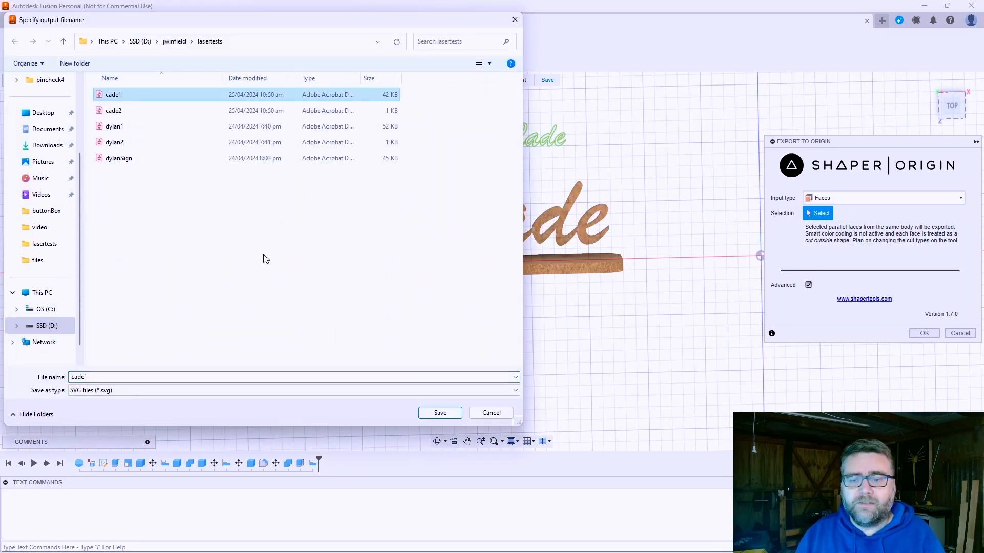
{"action": "left_click", "coordinate": [439, 413]}
{"action": "left_click", "coordinate": [514, 282]}
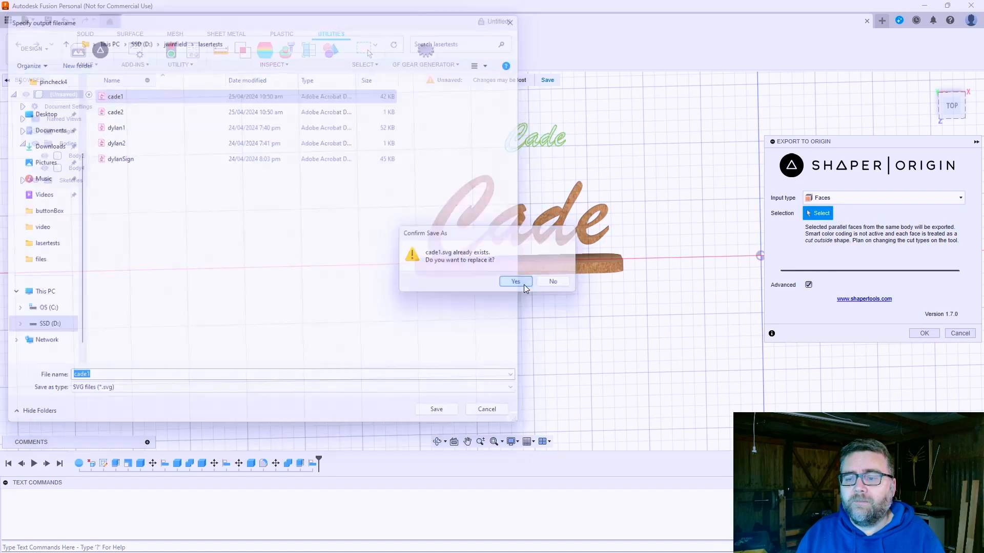
Export the slotted face of the base plate with Export to Origin, overwriting cade2.svg
{"action": "middle_click_drag", "start_coordinate": [456, 237], "coordinate": [497, 264], "text": "shift"}
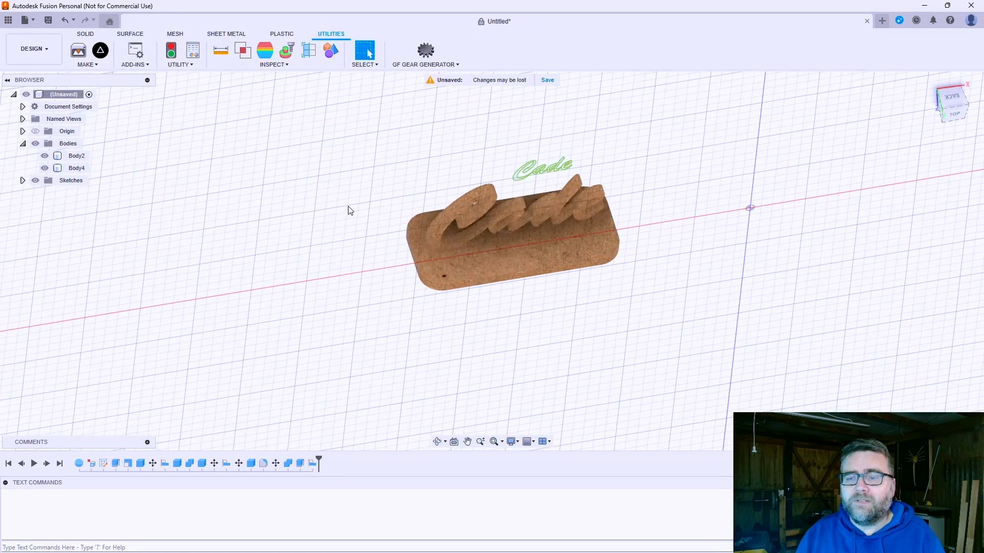
{"action": "left_click", "coordinate": [101, 50]}
{"action": "left_click", "coordinate": [516, 256]}
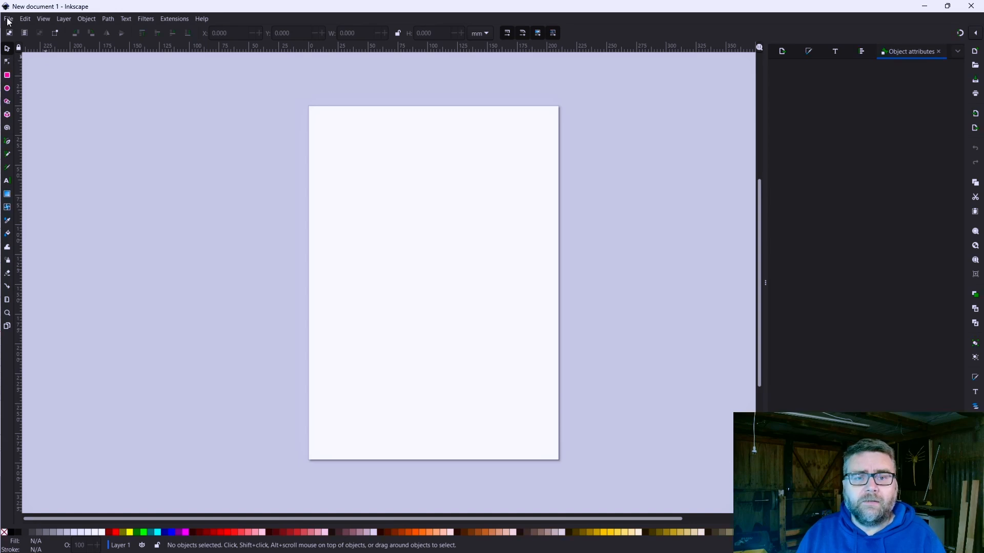
Switch to Inkscape and open the exported cade2.svg from the lasertests folder
{"action": "left_click", "coordinate": [9, 18]}
{"action": "left_click", "coordinate": [32, 55]}
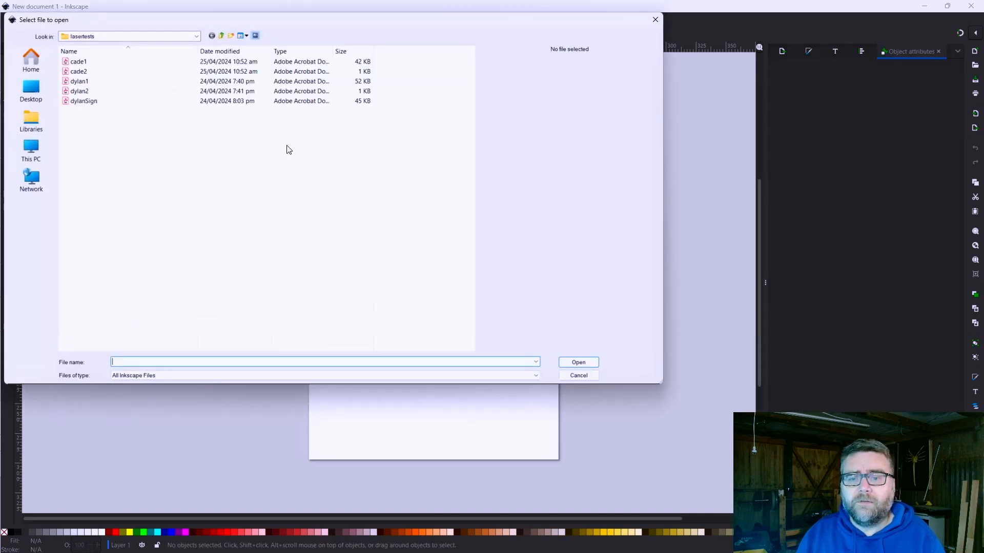
{"action": "left_click", "coordinate": [79, 62]}
{"action": "double_click", "coordinate": [79, 72]}
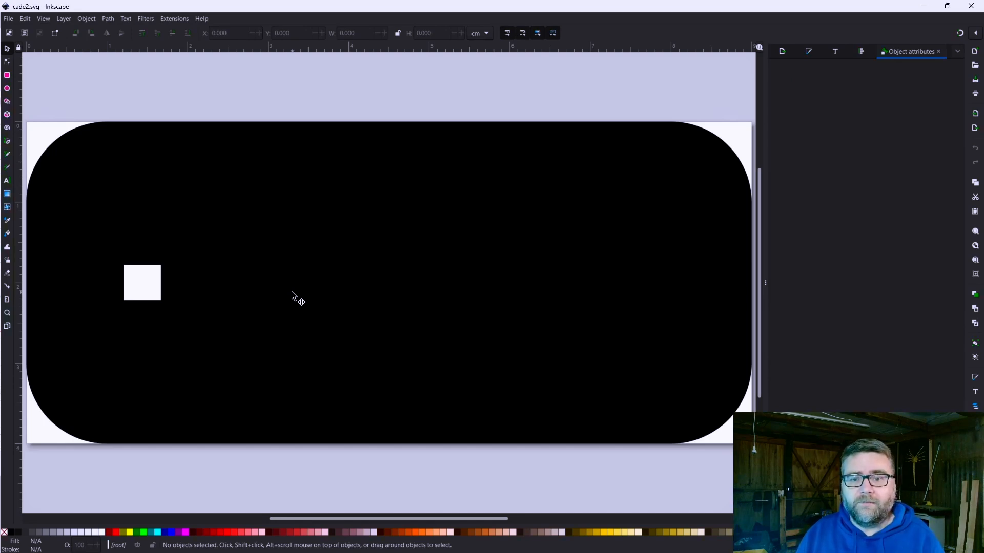
Remove the fill from the rounded plate shape and give it a flat black stroke
{"action": "left_click", "coordinate": [293, 297]}
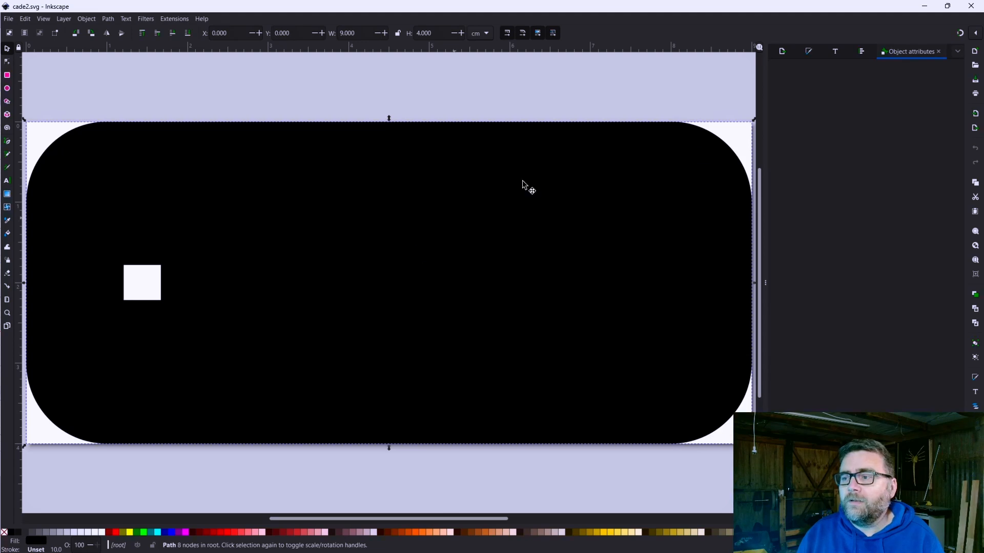
{"action": "left_click", "coordinate": [808, 52]}
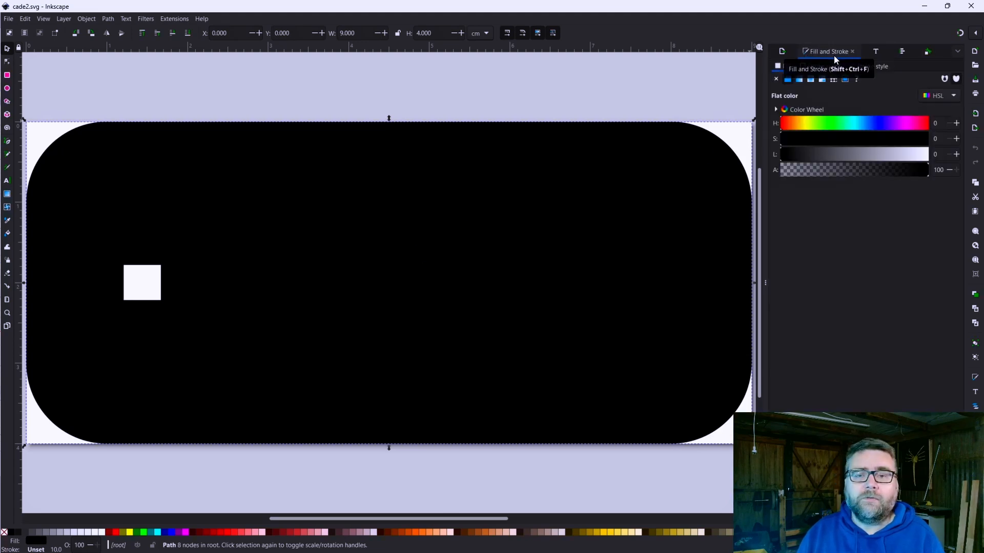
{"action": "left_click", "coordinate": [776, 79]}
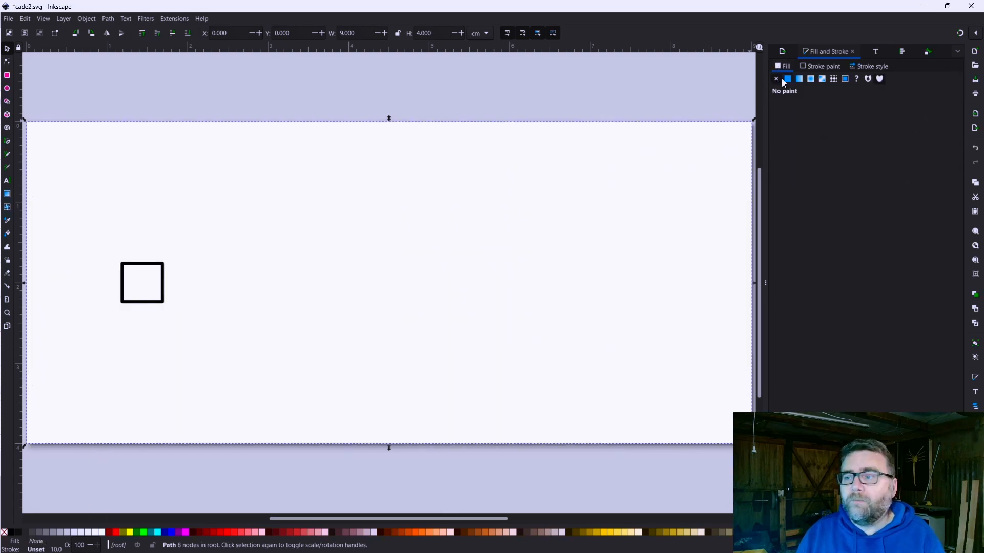
{"action": "left_click", "coordinate": [806, 67]}
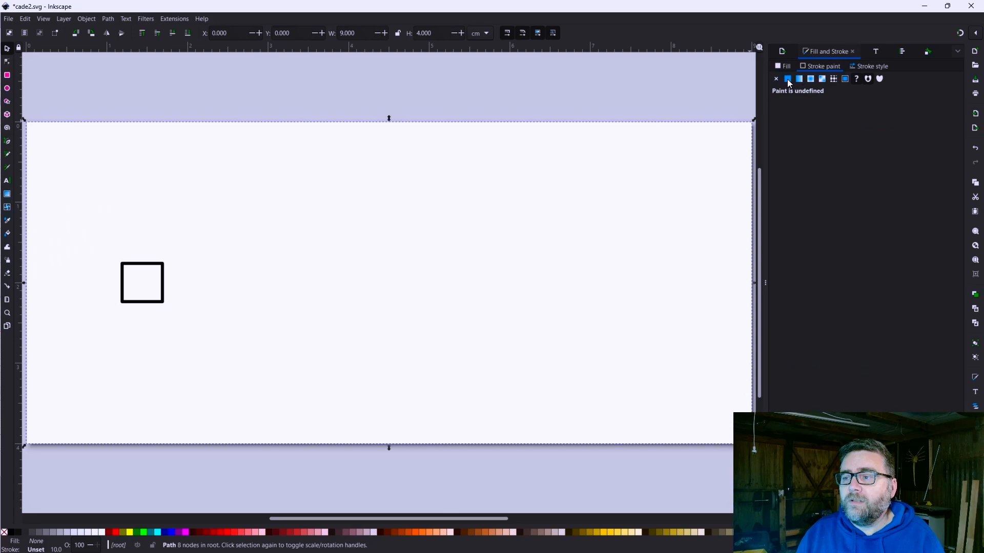
{"action": "left_click", "coordinate": [787, 79]}
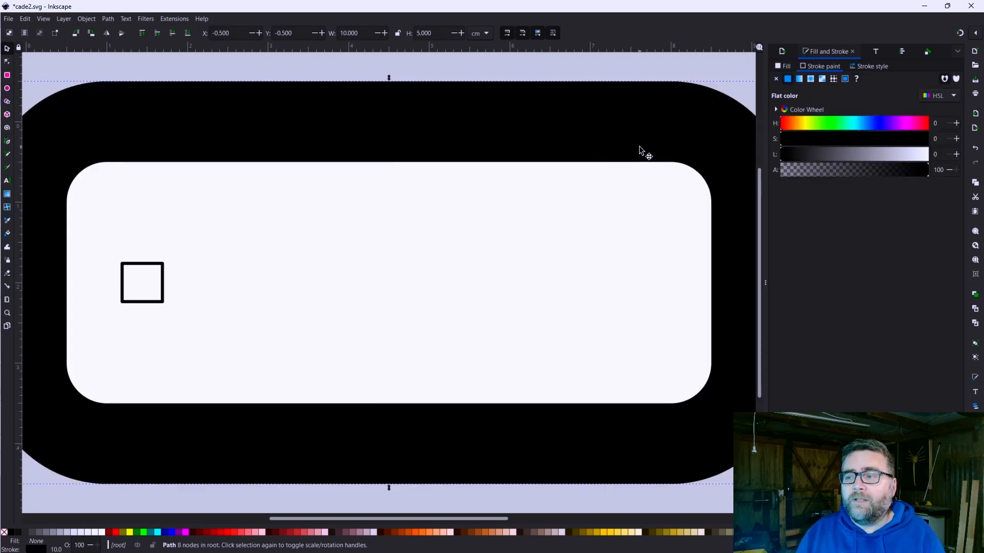
Set the stroke width of both the plate outline and the small square slot to 1 mm
{"action": "left_click", "coordinate": [874, 64]}
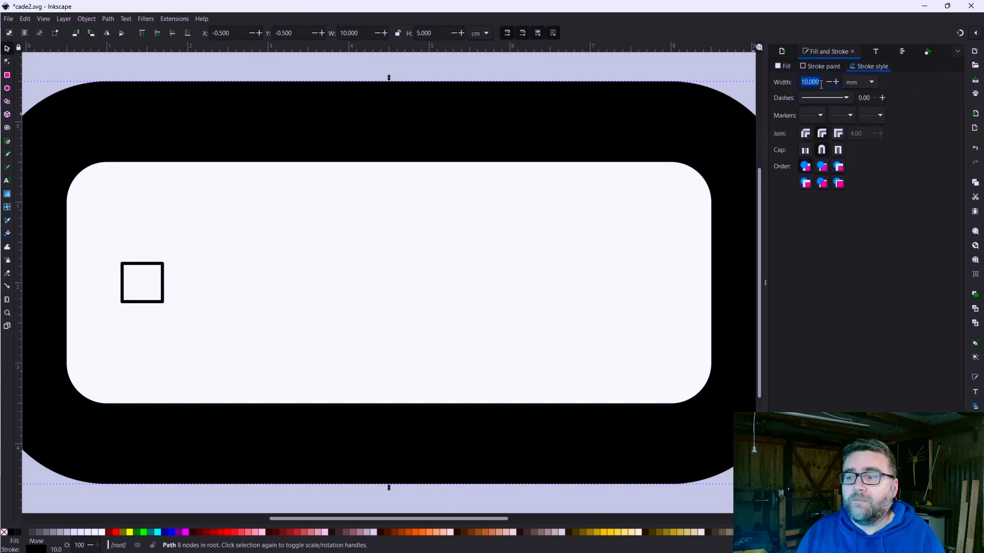
{"action": "type", "text": "1"}
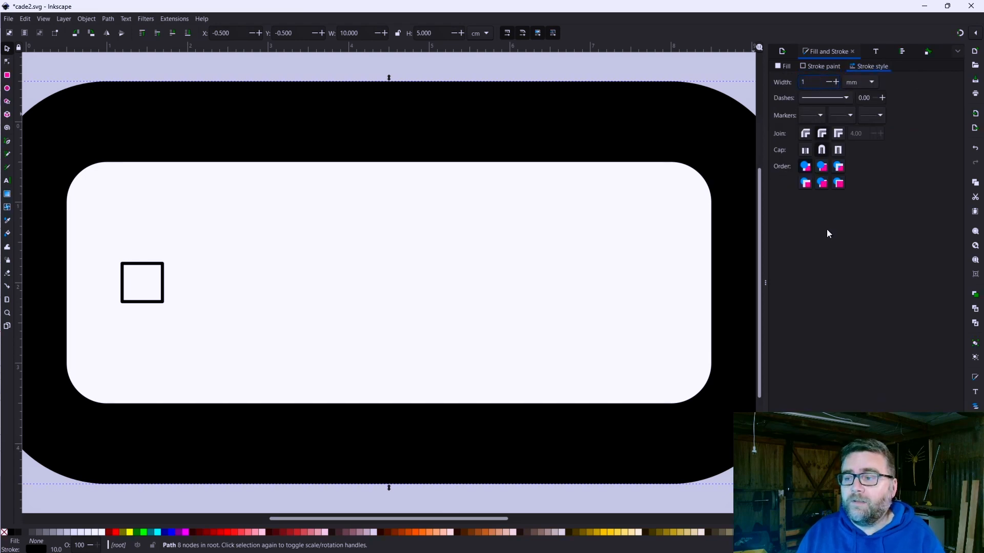
{"action": "key", "text": "Return"}
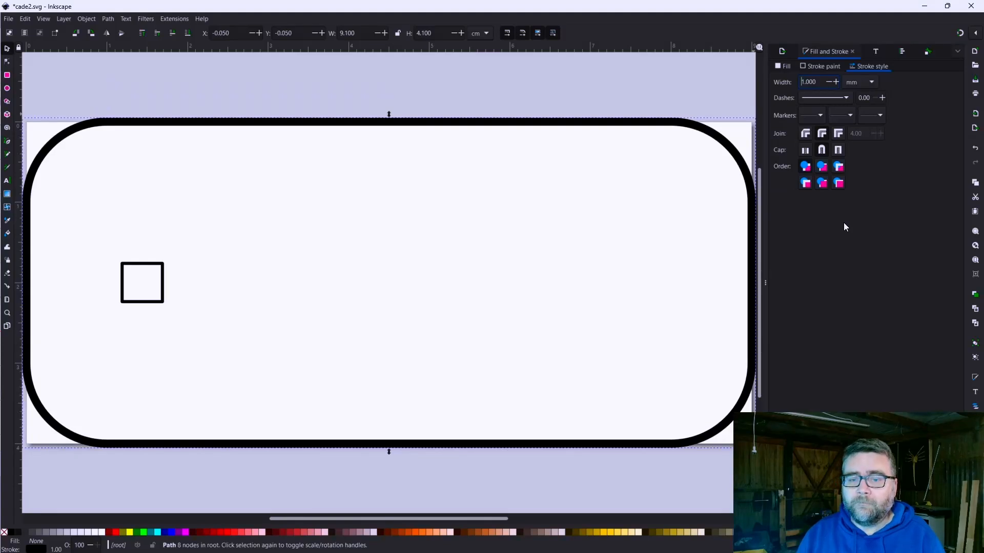
{"action": "left_click", "coordinate": [162, 278]}
{"action": "left_click_drag", "start_coordinate": [817, 80], "coordinate": [777, 79]}
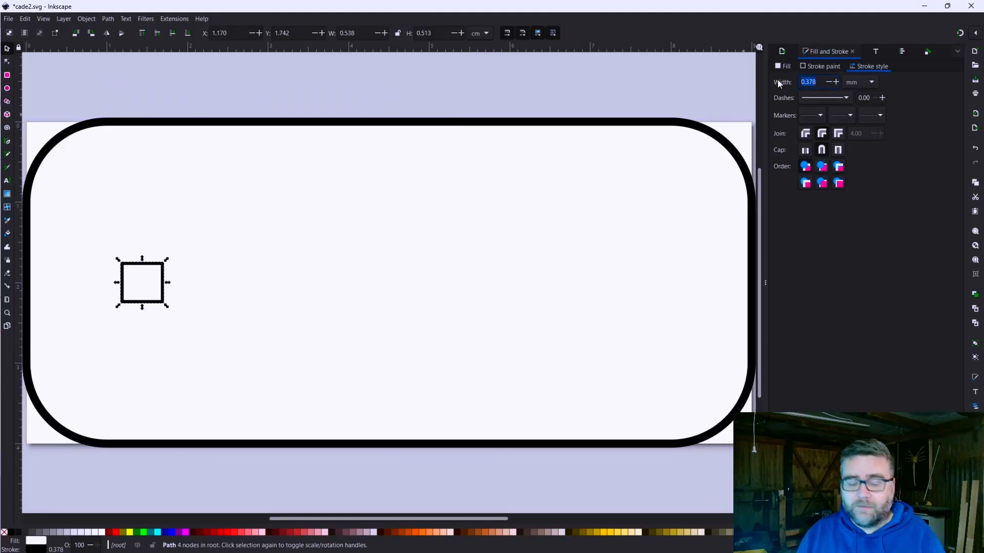
{"action": "type", "text": "1"}
{"action": "left_click", "coordinate": [642, 220]}
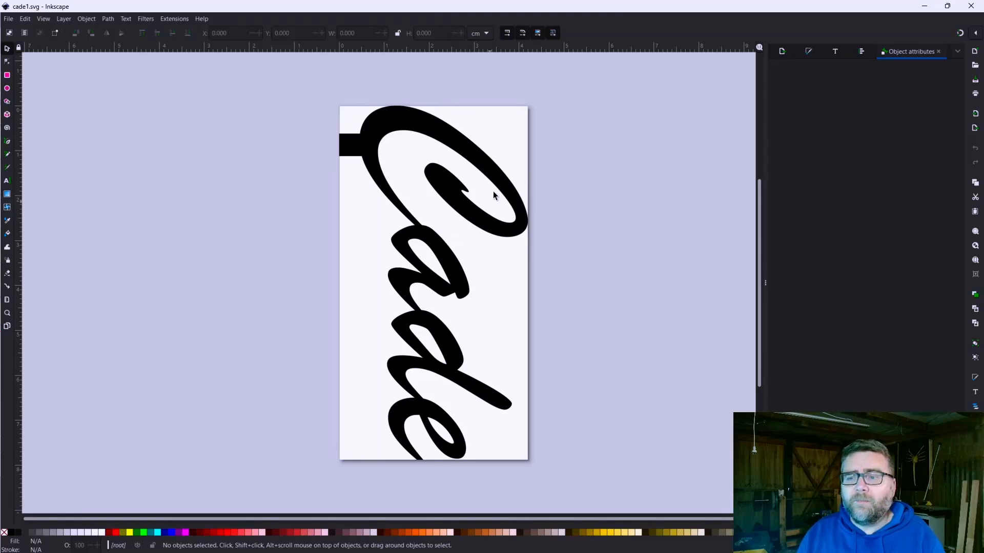
In cade1.svg, turn the name path into an unfilled black outline with a 1 mm stroke
{"action": "left_click", "coordinate": [468, 156]}
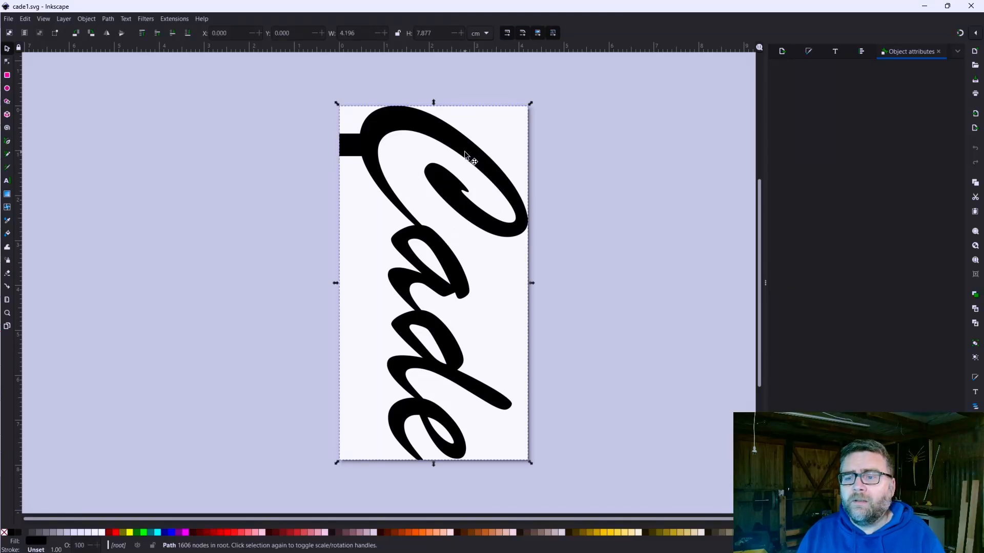
{"action": "left_click", "coordinate": [808, 52]}
{"action": "left_click", "coordinate": [777, 79]}
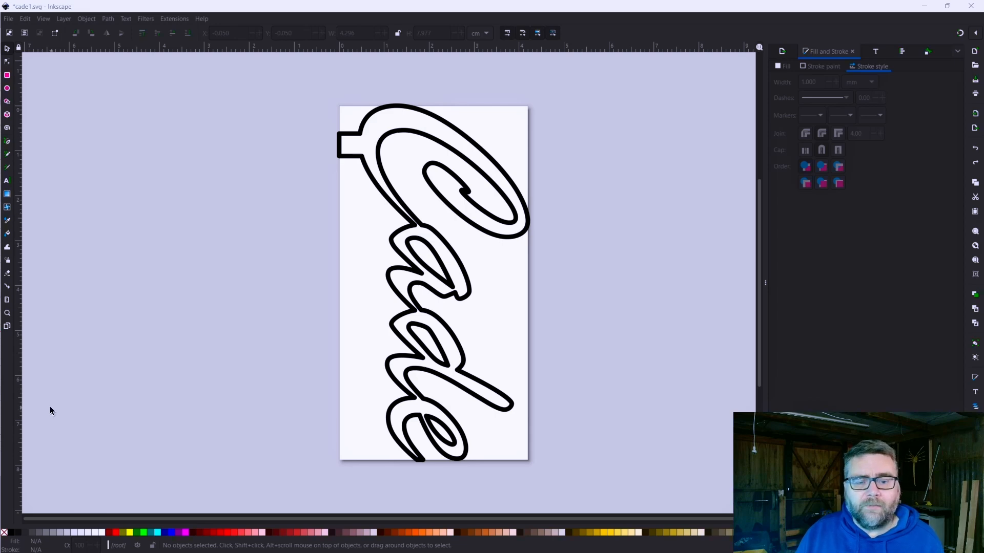
Extend the page past the left side of the name to a width of about 9.1 cm
{"action": "left_click", "coordinate": [8, 328]}
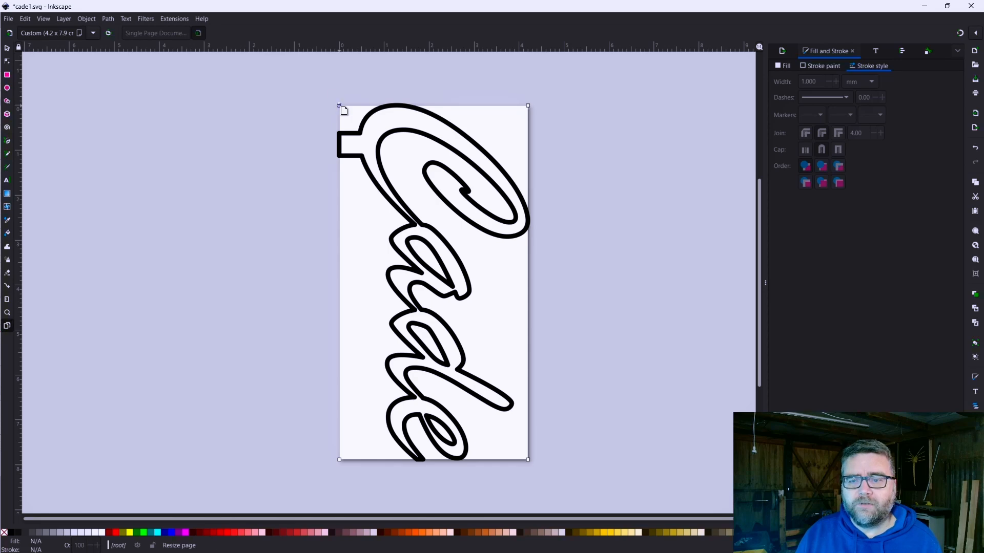
{"action": "left_click_drag", "start_coordinate": [339, 106], "coordinate": [117, 105]}
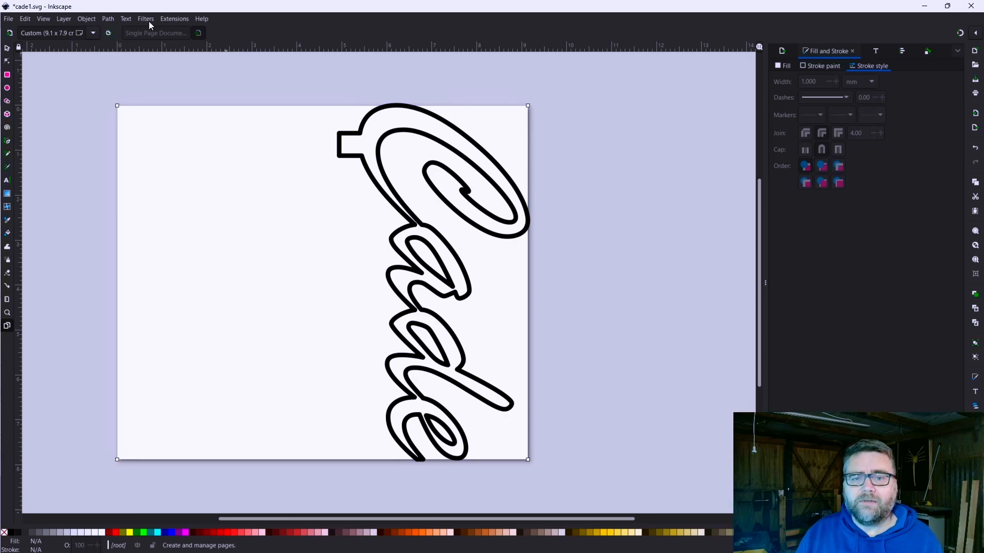
Copy the plate and slot outlines from cade2.svg into cade1.svg and group them
{"action": "mouse_move", "coordinate": [466, 552]}
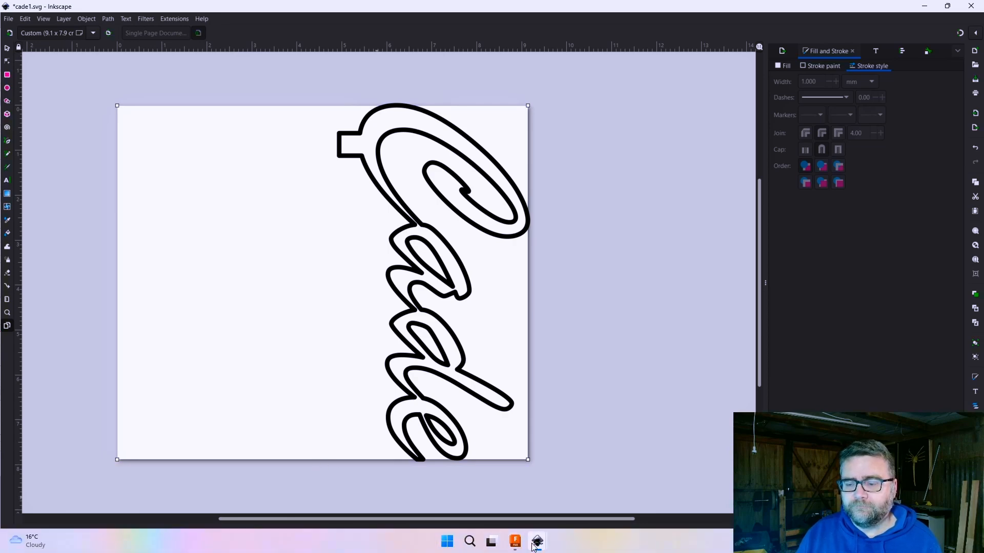
{"action": "mouse_move", "coordinate": [534, 547]}
{"action": "left_click", "coordinate": [484, 491]}
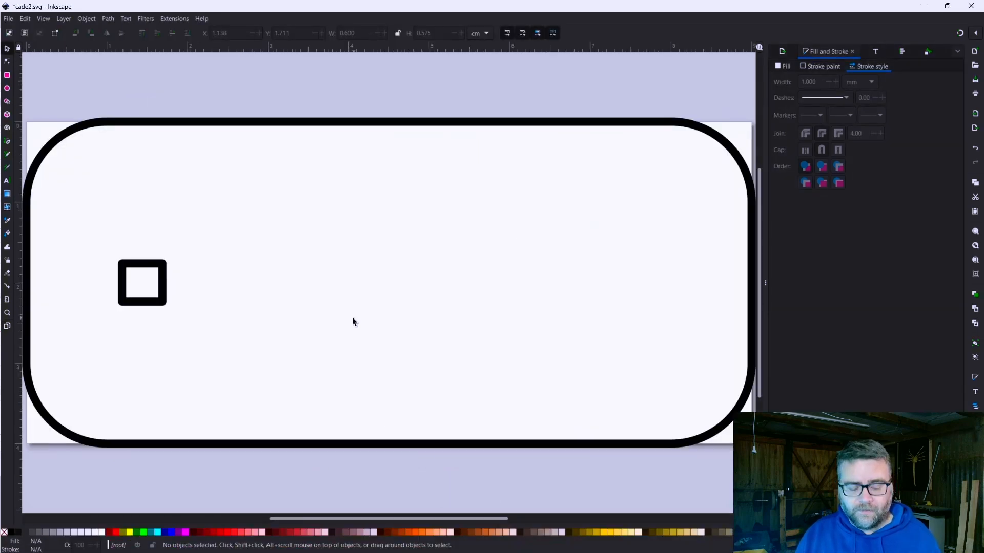
{"action": "key", "text": "ctrl+a"}
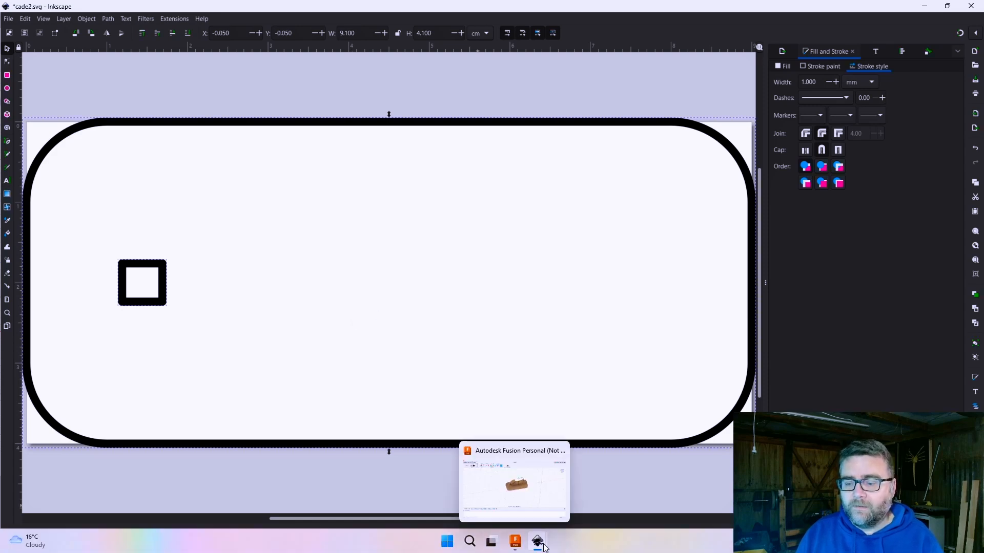
{"action": "mouse_move", "coordinate": [544, 544]}
{"action": "left_click", "coordinate": [587, 491]}
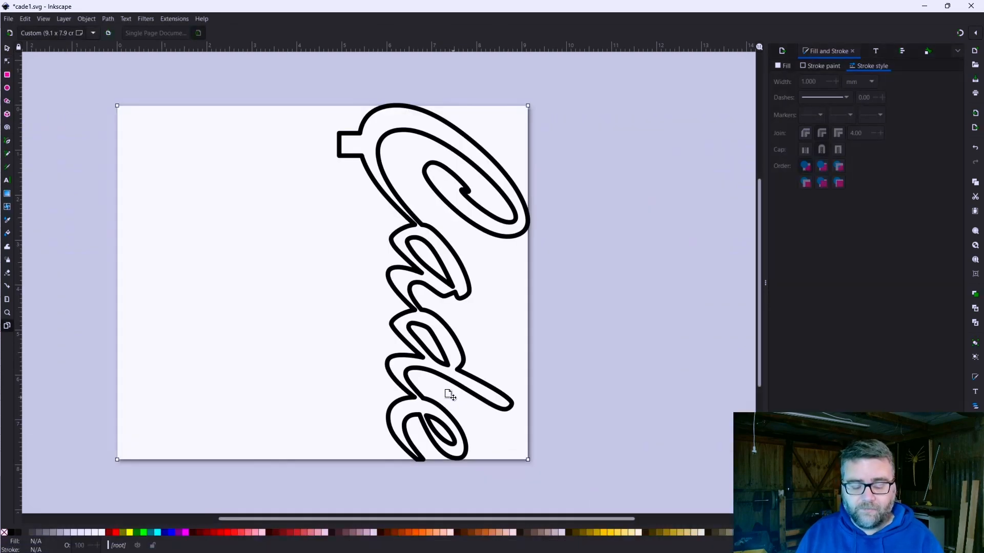
{"action": "key", "text": "ctrl+v"}
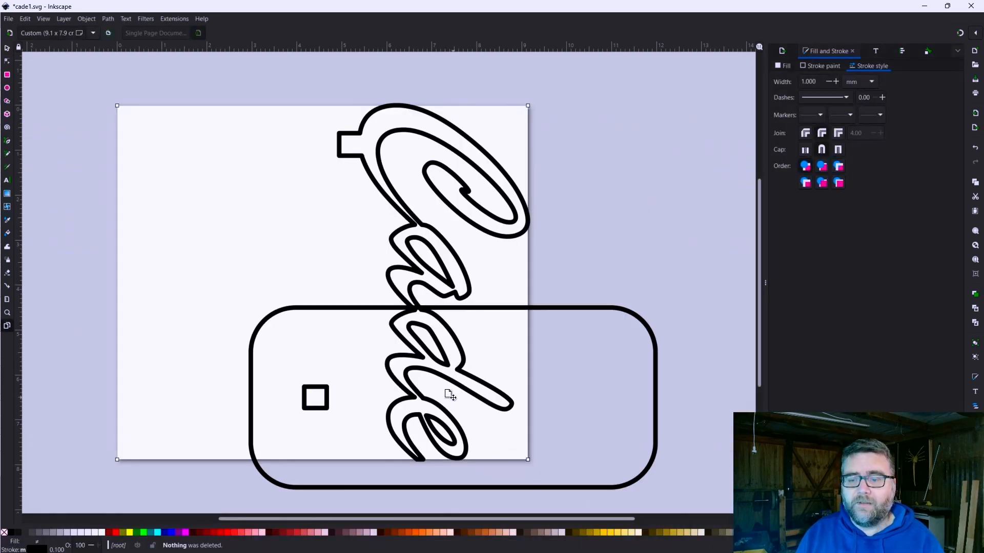
{"action": "left_click", "coordinate": [82, 19]}
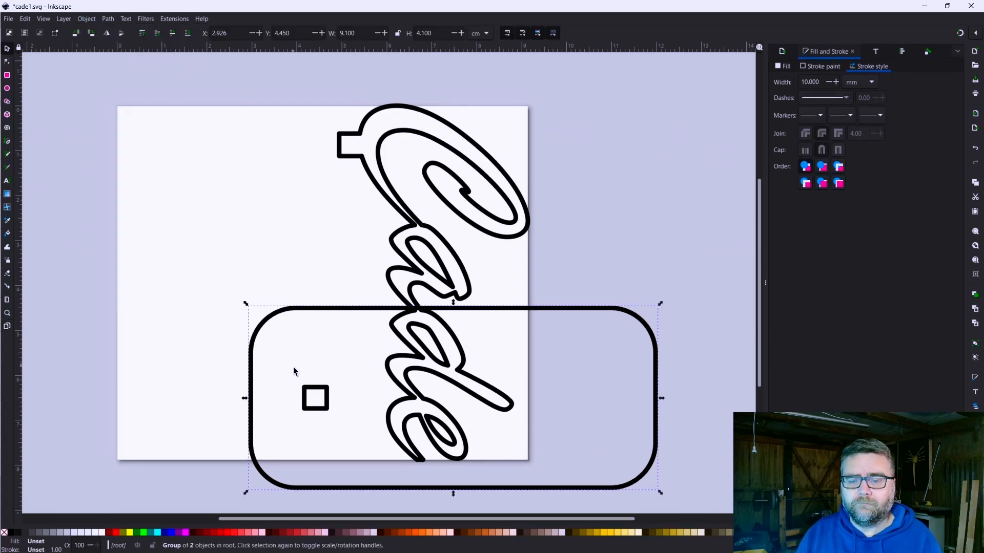
Rotate the plate group about 90° clockwise and place it beside the name, at about X 0.44 cm, Y 0.13 cm
{"action": "left_click", "coordinate": [306, 388]}
{"action": "left_click_drag", "start_coordinate": [247, 308], "coordinate": [494, 297]}
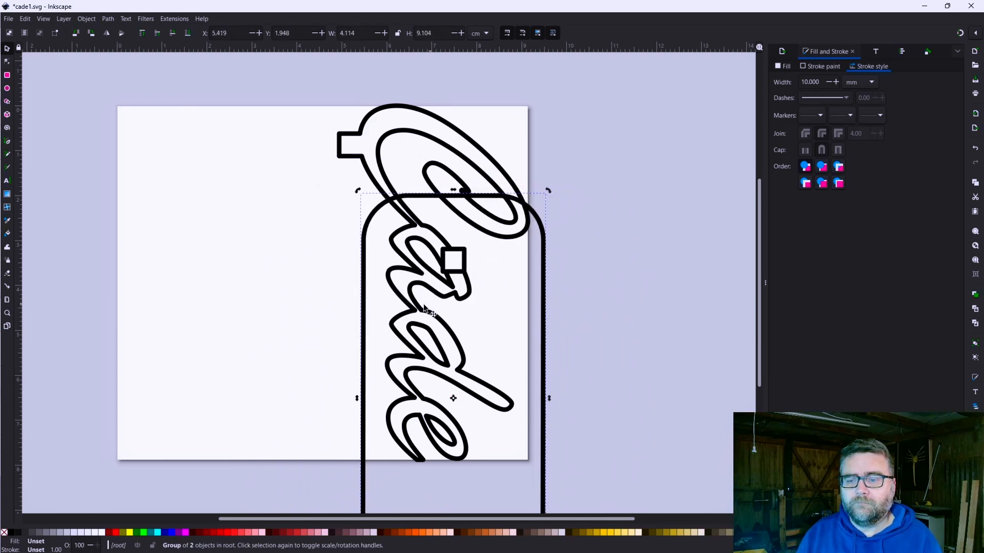
{"action": "left_click_drag", "start_coordinate": [370, 322], "coordinate": [142, 238]}
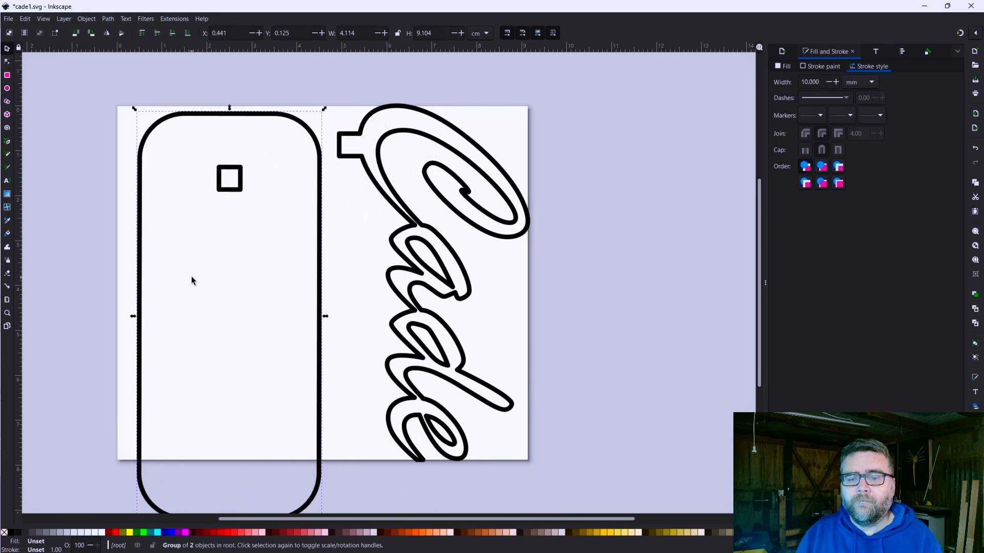
Extend the page downward past the plate outline to a height of about 9.5 cm
{"action": "left_click", "coordinate": [128, 247]}
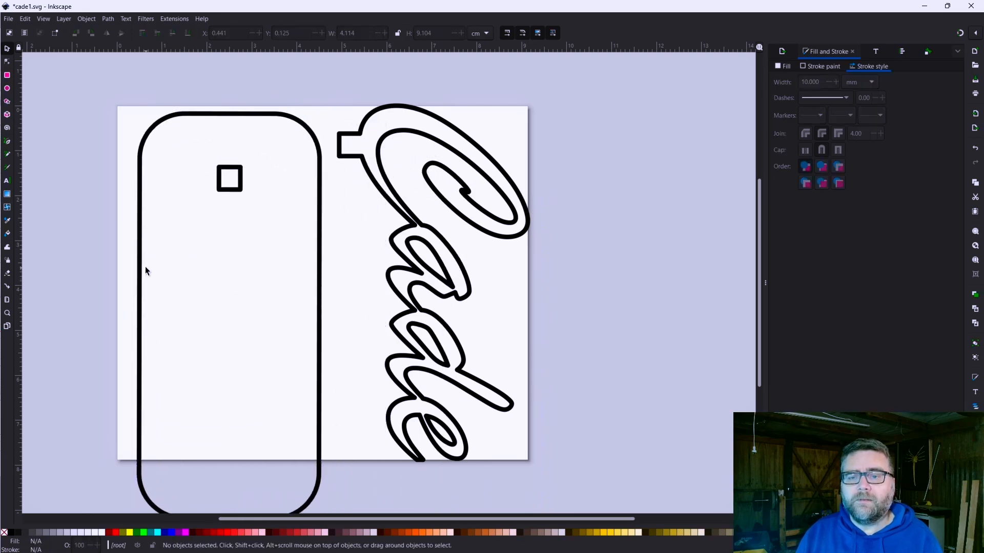
{"action": "scroll", "coordinate": [146, 269], "scroll_direction": "down", "scroll_amount": 3}
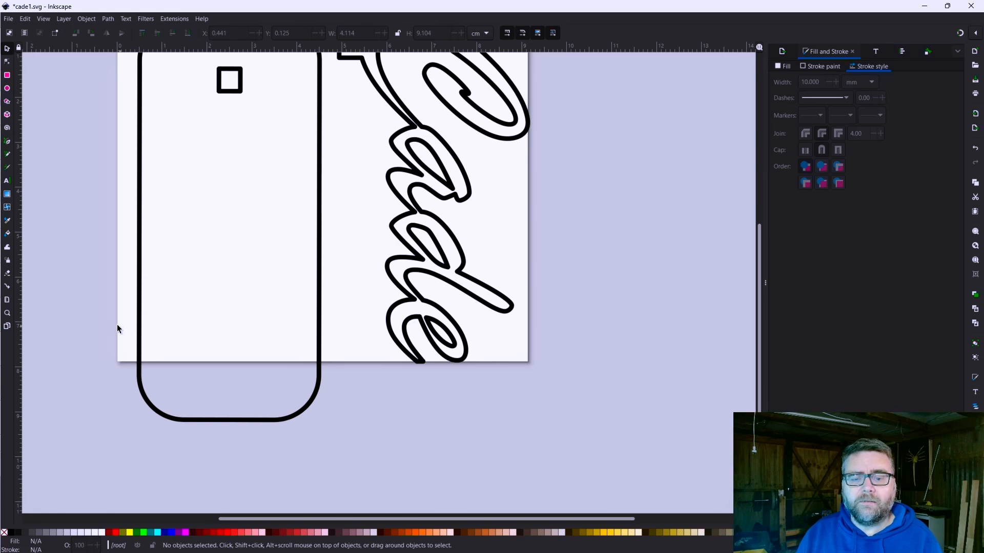
{"action": "left_click_drag", "start_coordinate": [118, 361], "coordinate": [119, 433]}
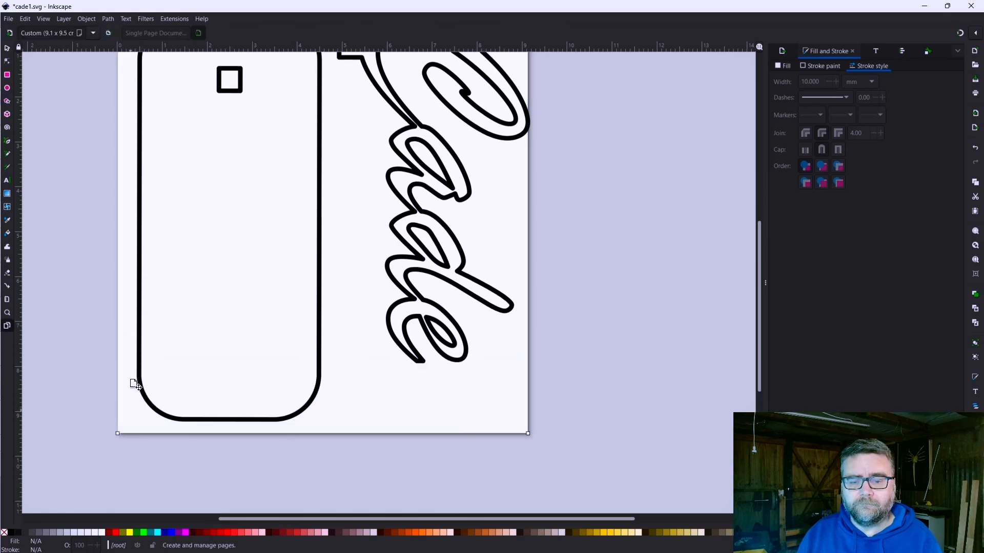
Enlarge the page to about 9.4 × 9.8 cm, leaving a margin around the plate and name outlines
{"action": "scroll", "coordinate": [158, 334], "scroll_direction": "up", "scroll_amount": 5}
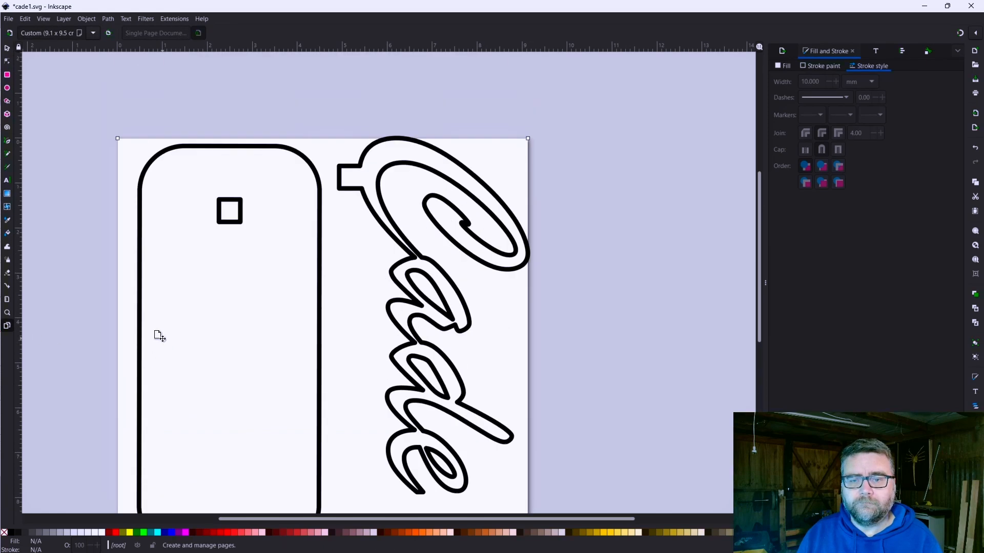
{"action": "scroll", "coordinate": [162, 339], "scroll_direction": "down", "scroll_amount": 3}
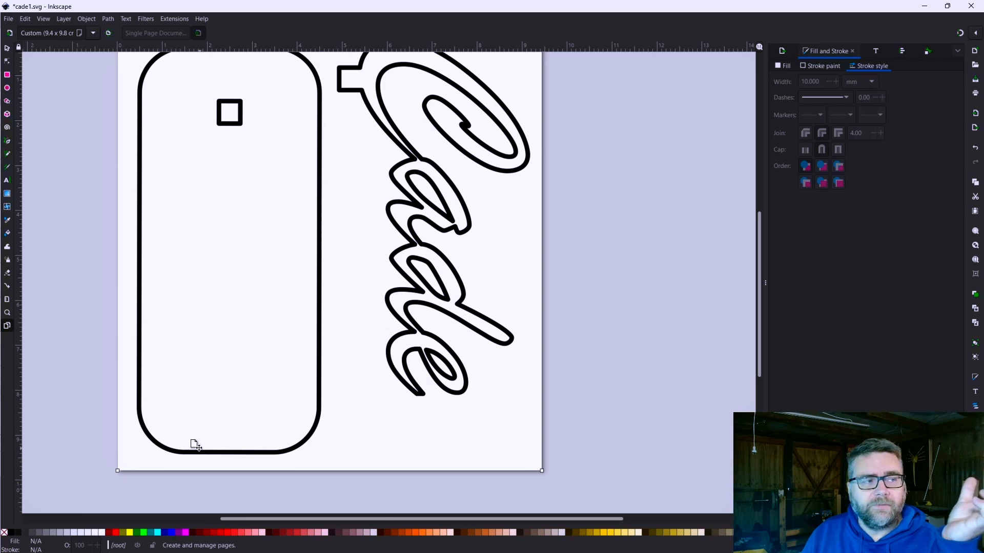
{"action": "scroll", "coordinate": [237, 406], "scroll_direction": "up", "scroll_amount": 5}
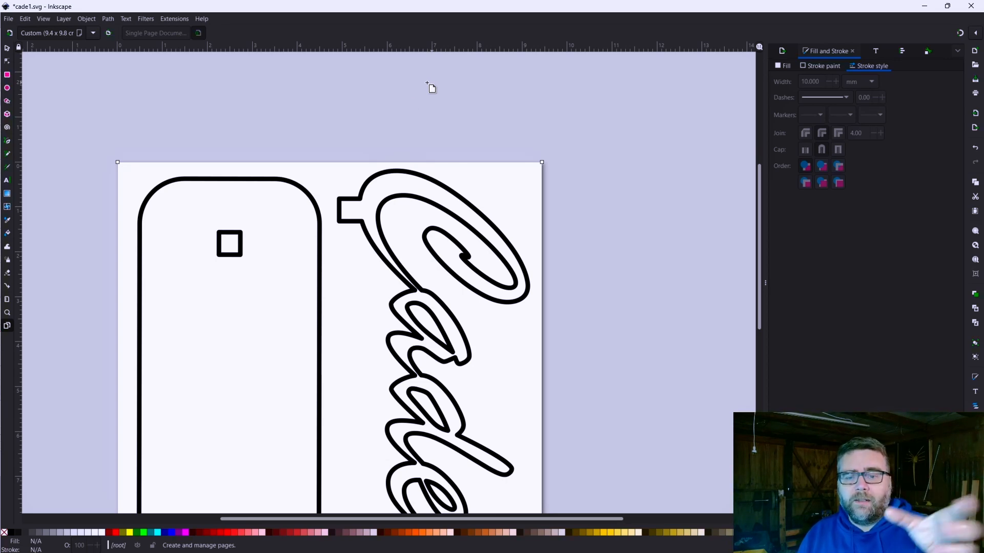
{"action": "scroll", "coordinate": [252, 319], "scroll_direction": "down", "scroll_amount": 5}
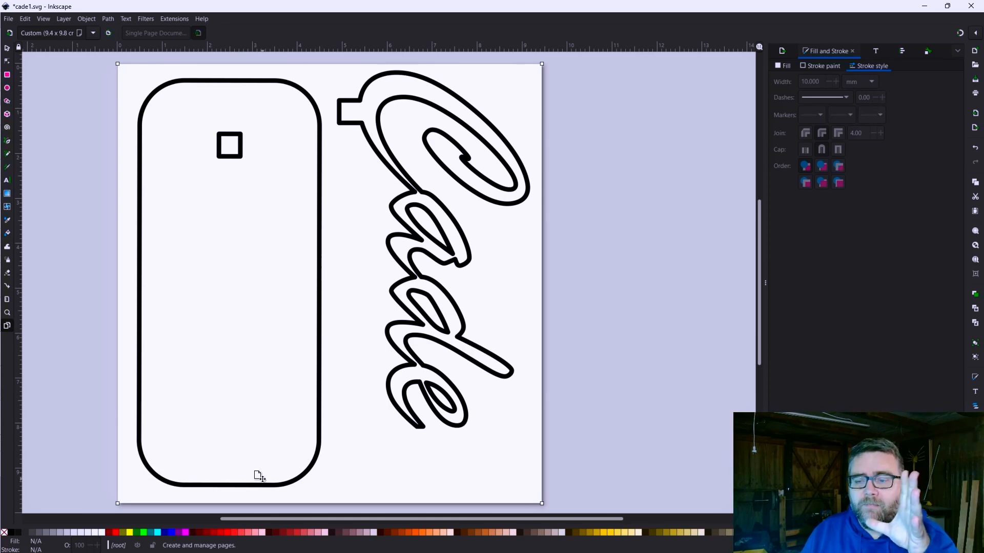
Save the combined layout as a new Inkscape SVG named cadeSign in the lasertests folder
{"action": "left_click", "coordinate": [9, 19]}
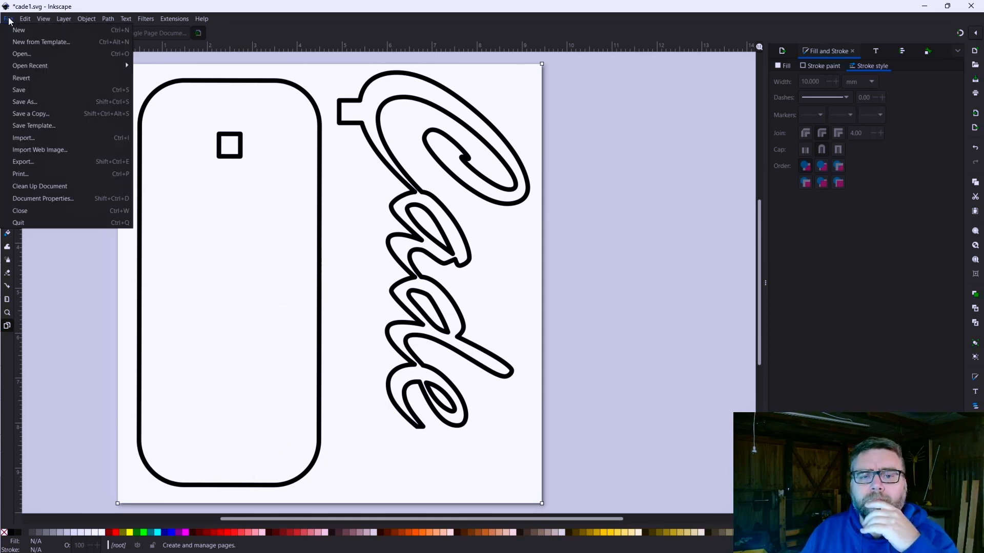
{"action": "left_click", "coordinate": [55, 104]}
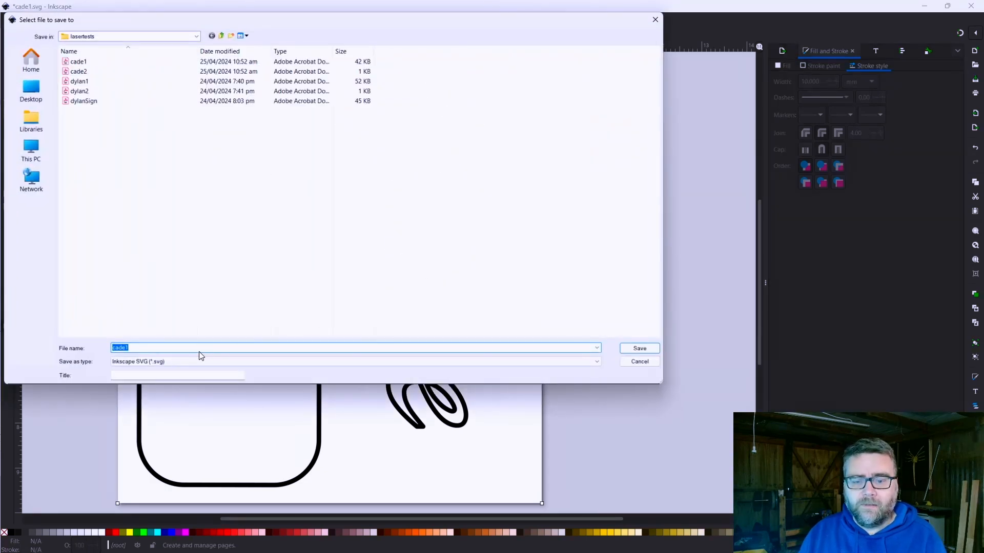
{"action": "left_click", "coordinate": [197, 348]}
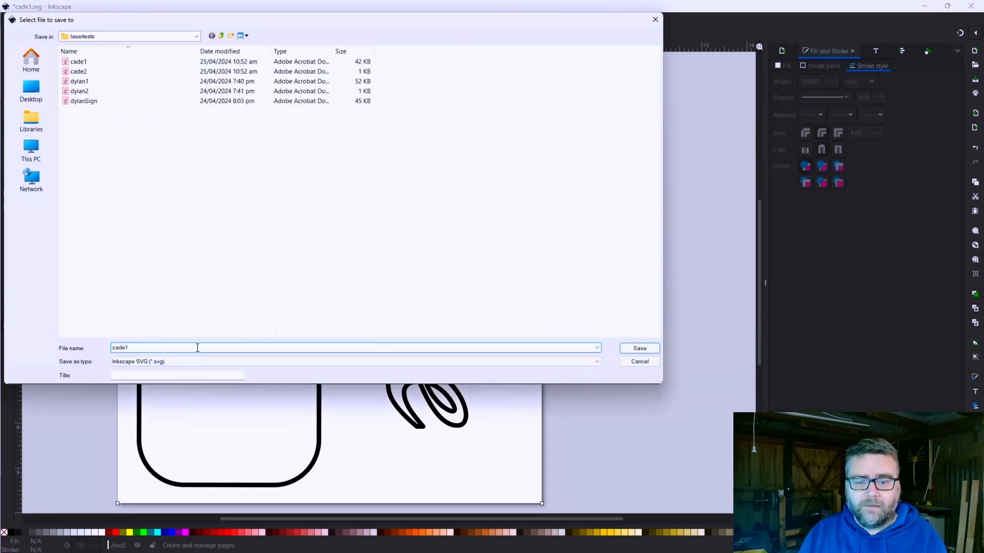
{"action": "key", "text": "BackSpace"}
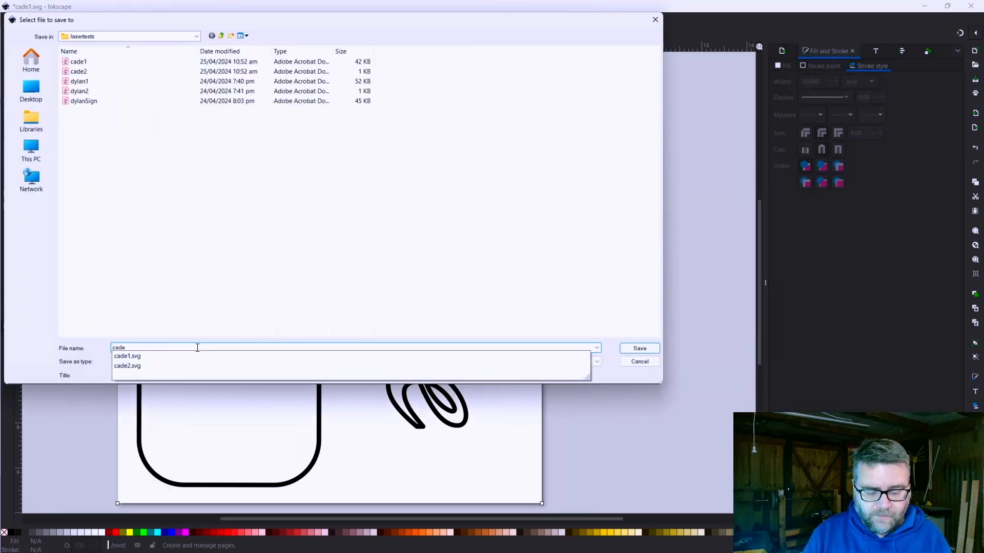
{"action": "type", "text": "Sign"}
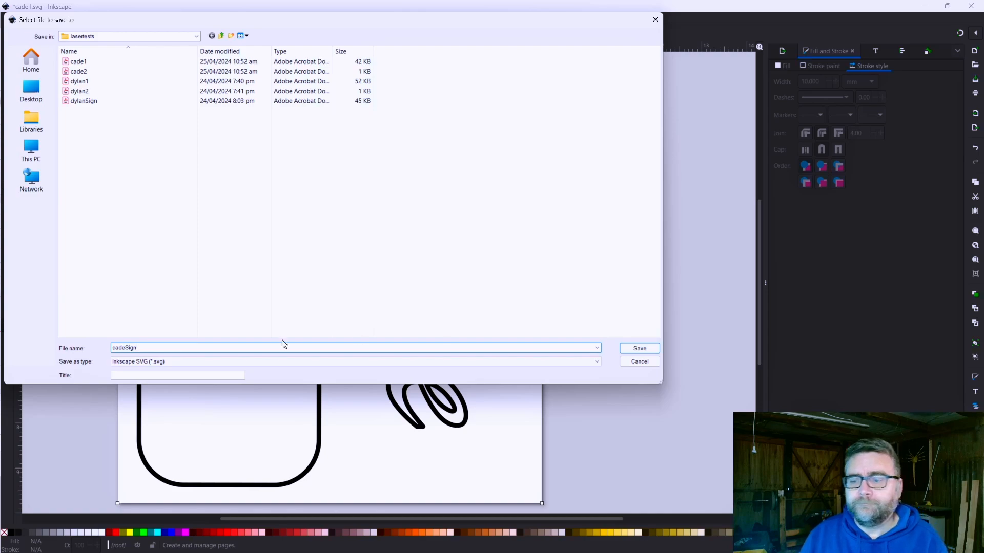
{"action": "left_click", "coordinate": [631, 346]}
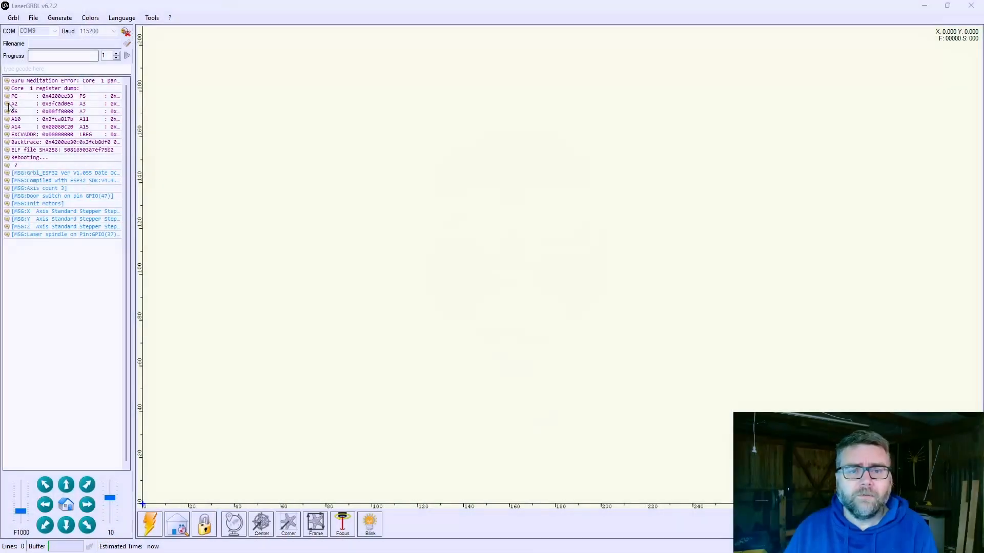
Switch to LaserGRBL and open the cadeSign file from the lasertests folder
{"action": "left_click", "coordinate": [33, 18]}
{"action": "left_click", "coordinate": [49, 28]}
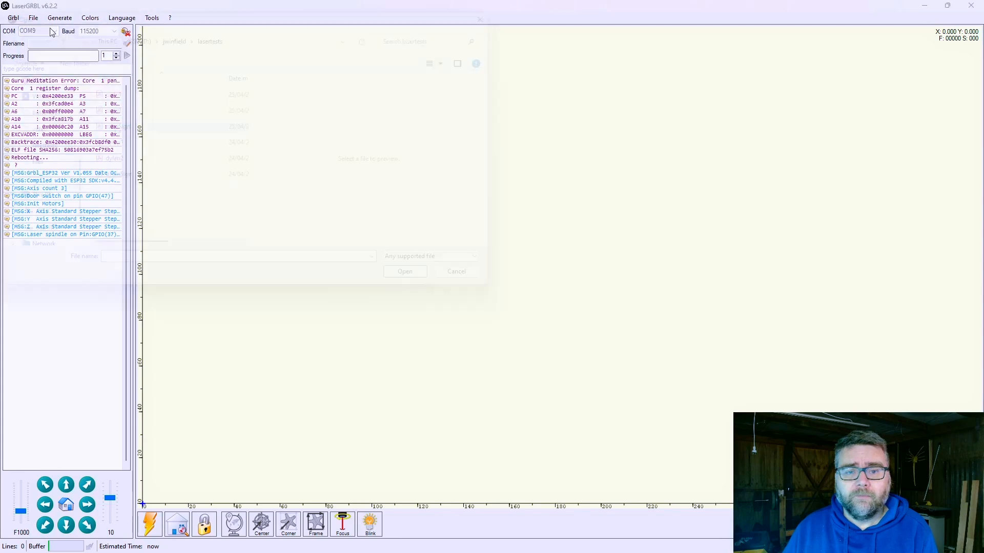
{"action": "left_click", "coordinate": [118, 127]}
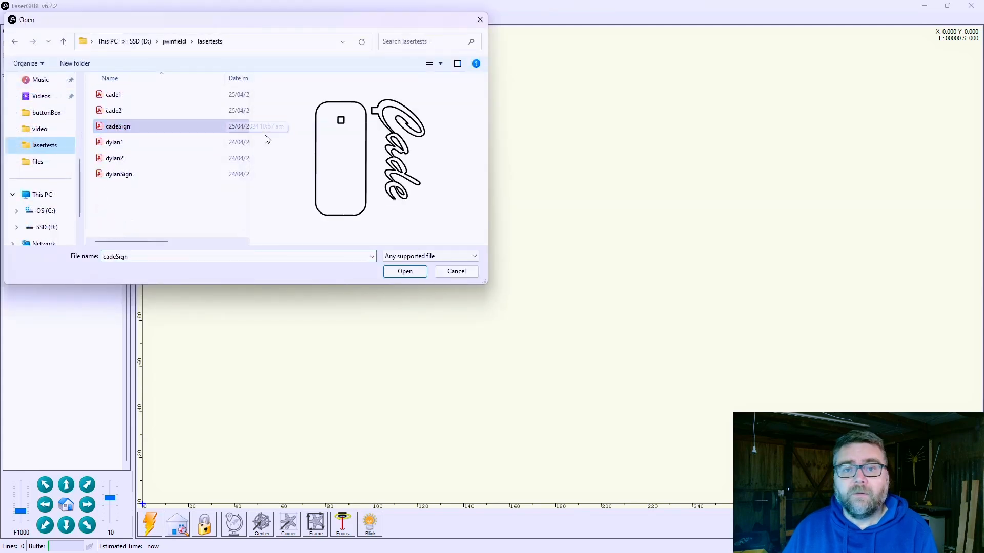
{"action": "left_click", "coordinate": [418, 277]}
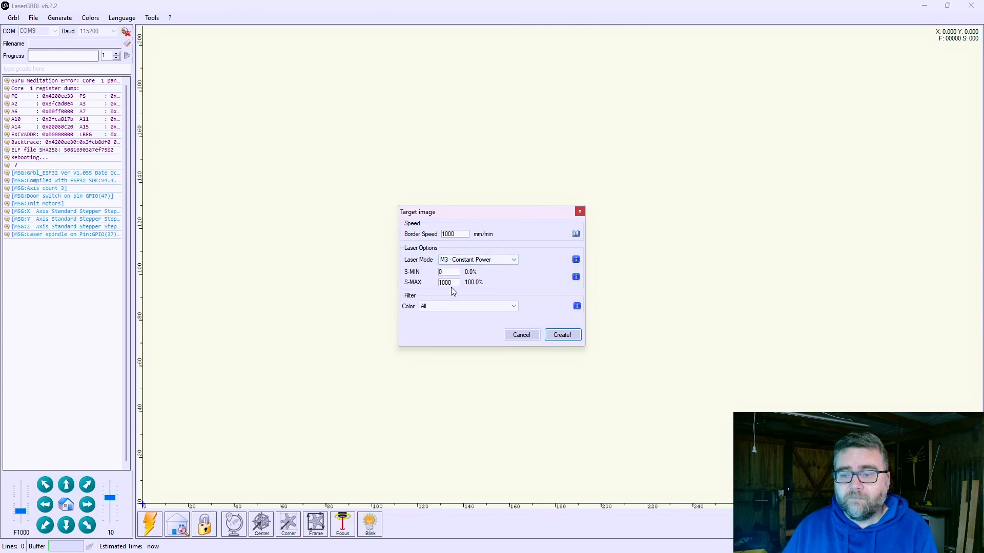
Apply the Atomstack X20 Pro preset for cutting 5mm MDF and create the laser toolpath with all colors included
{"action": "left_click", "coordinate": [576, 236]}
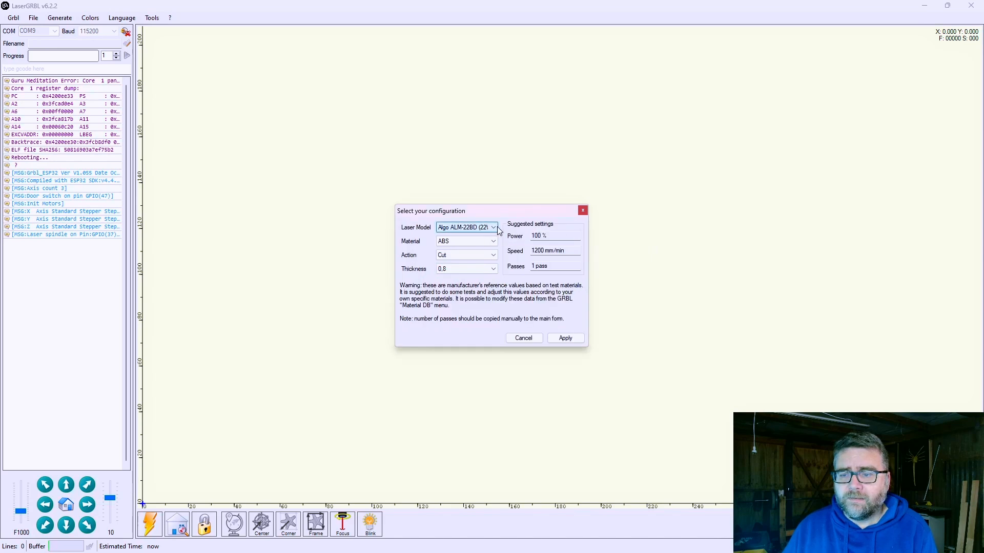
{"action": "left_click", "coordinate": [463, 229]}
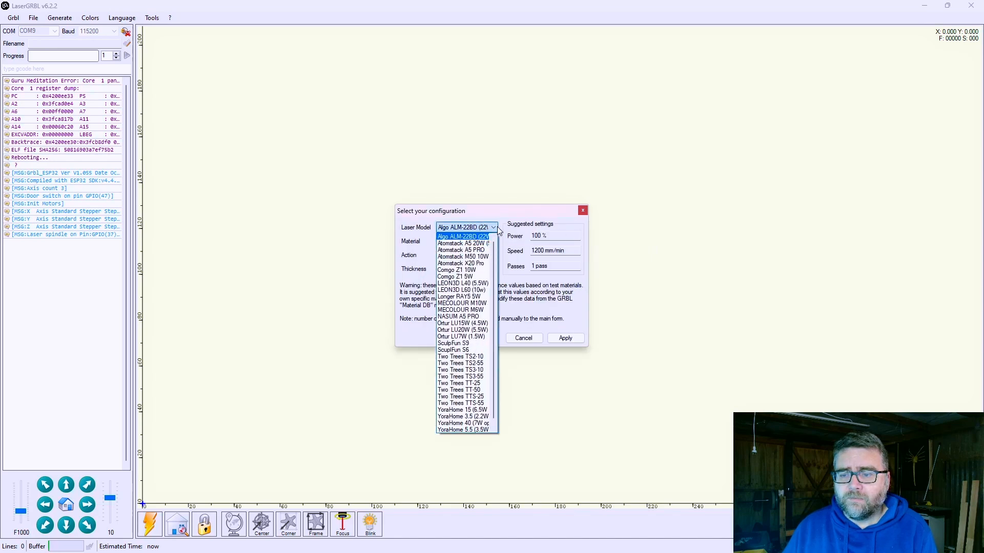
{"action": "left_click", "coordinate": [479, 264]}
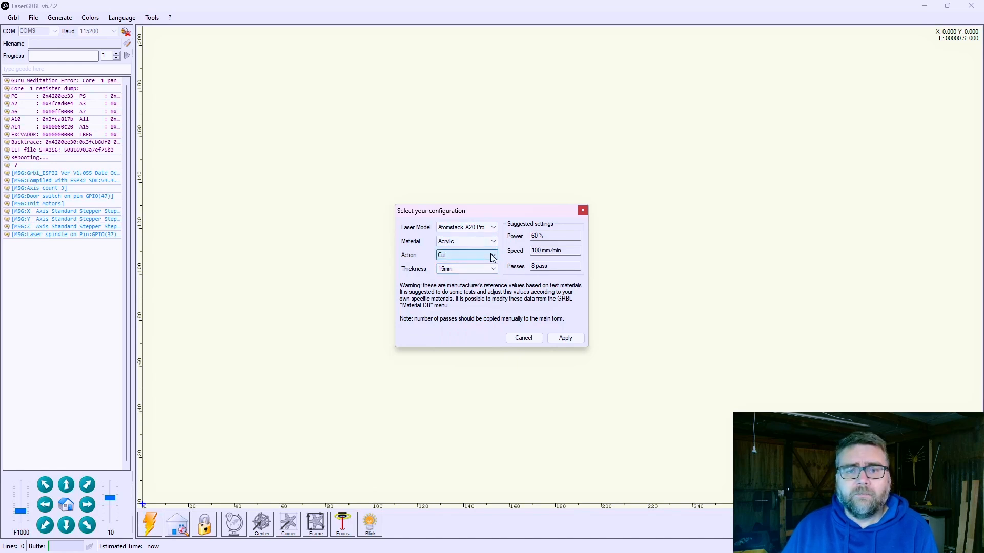
{"action": "left_click", "coordinate": [494, 242]}
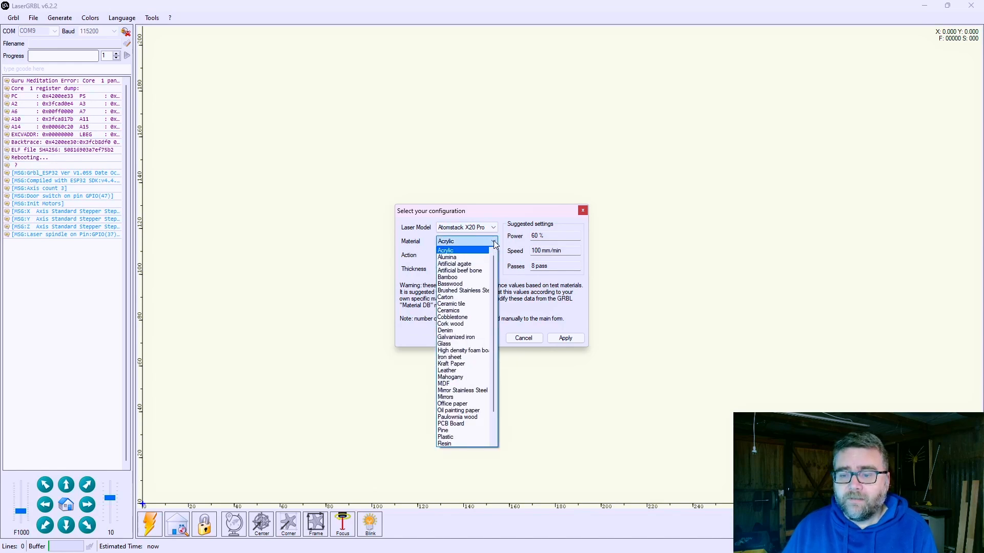
{"action": "left_click", "coordinate": [461, 384]}
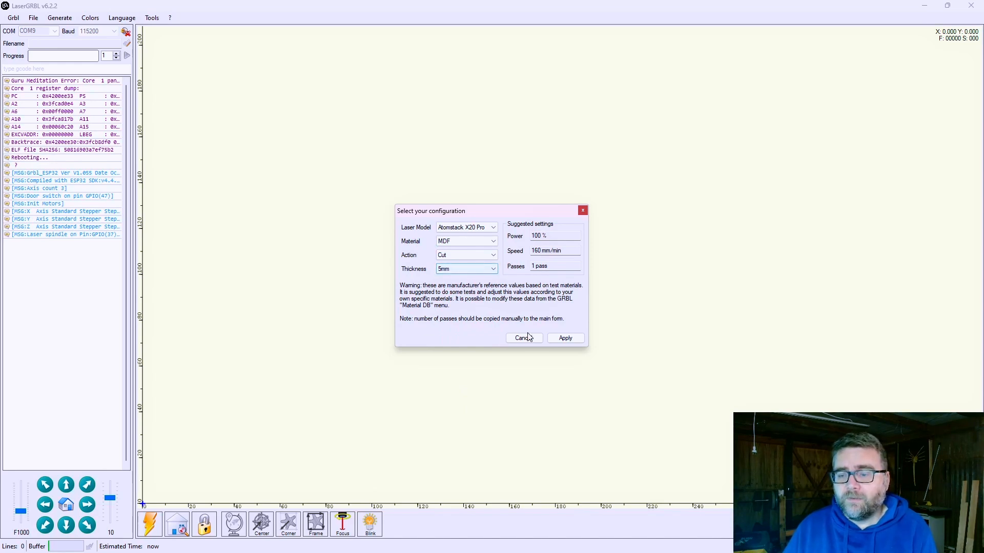
{"action": "left_click", "coordinate": [573, 340]}
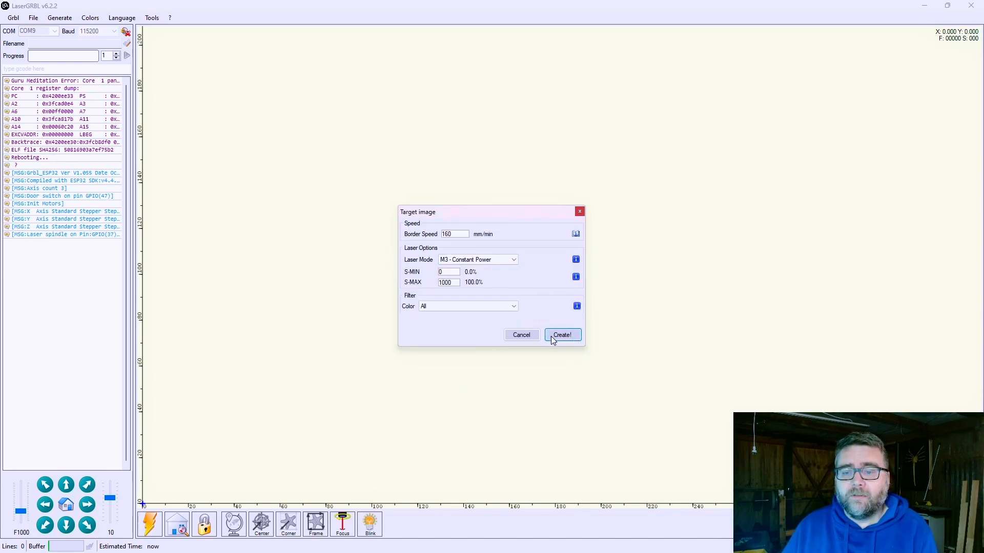
{"action": "left_click", "coordinate": [562, 336]}
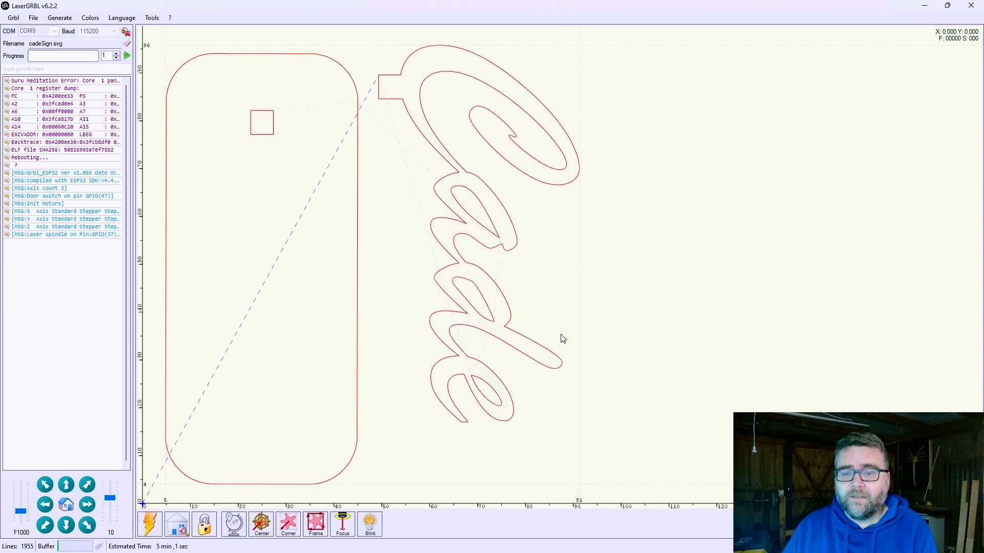